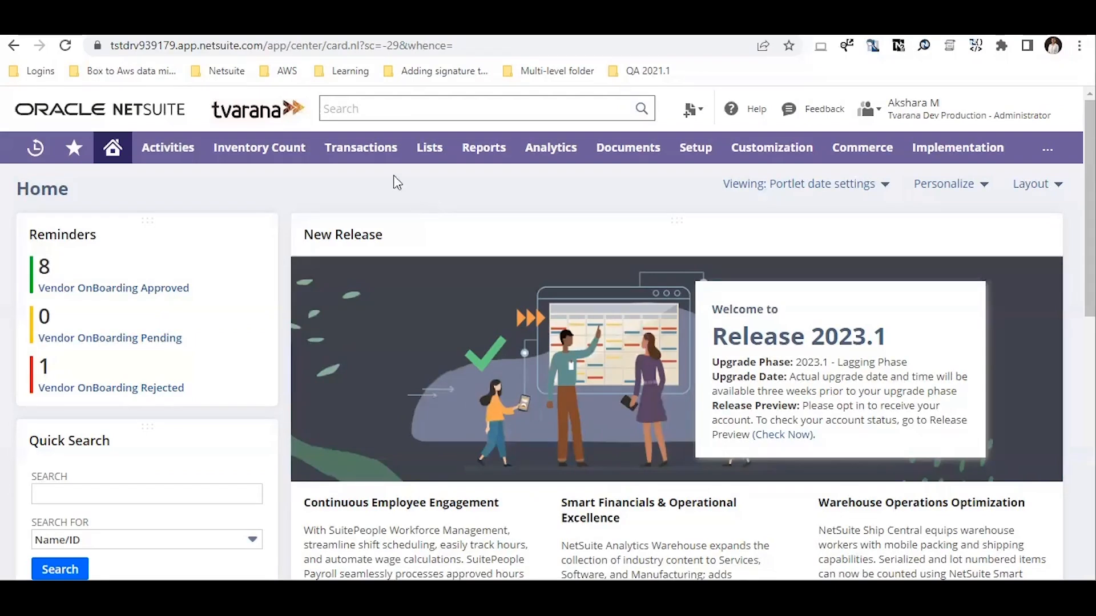
Step: Open the list of purchase requests for quote and start a new, blank Request for Quote record
mouse_move(350, 153)
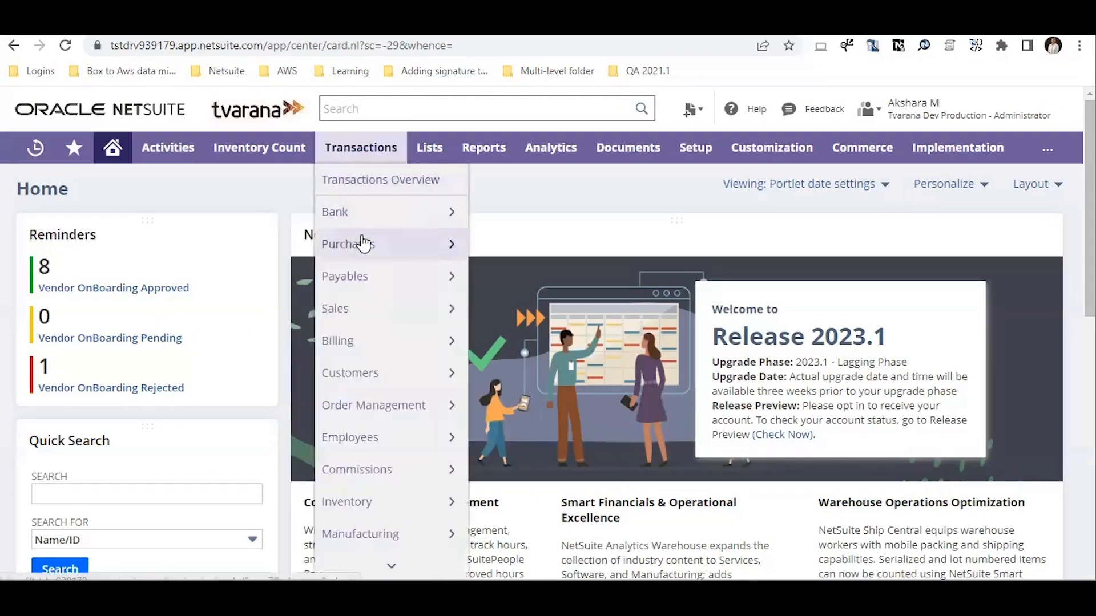
mouse_move(362, 245)
mouse_move(597, 473)
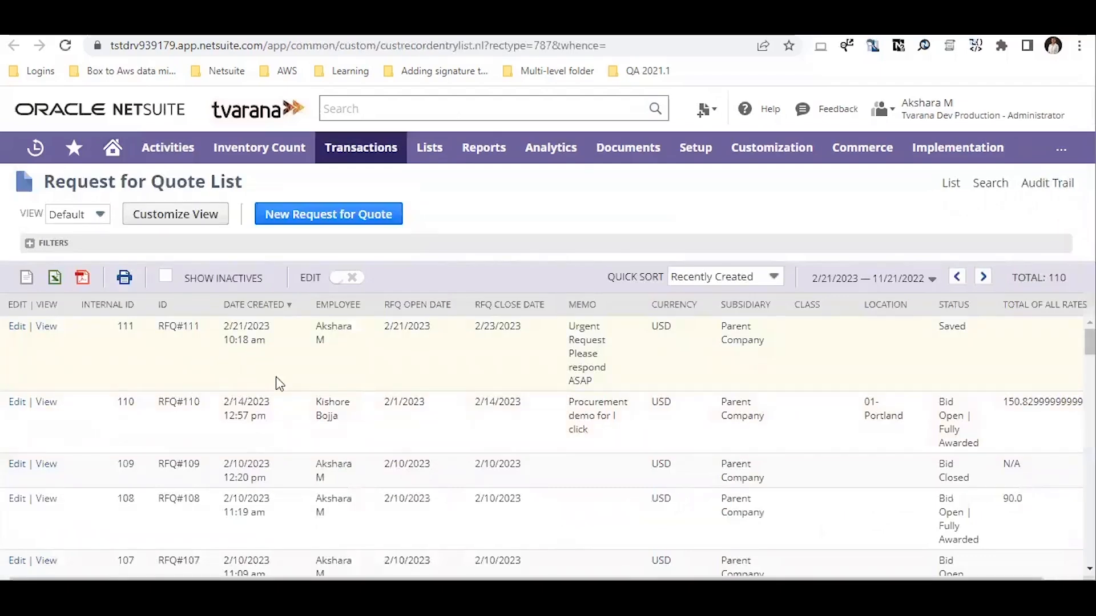
click(346, 221)
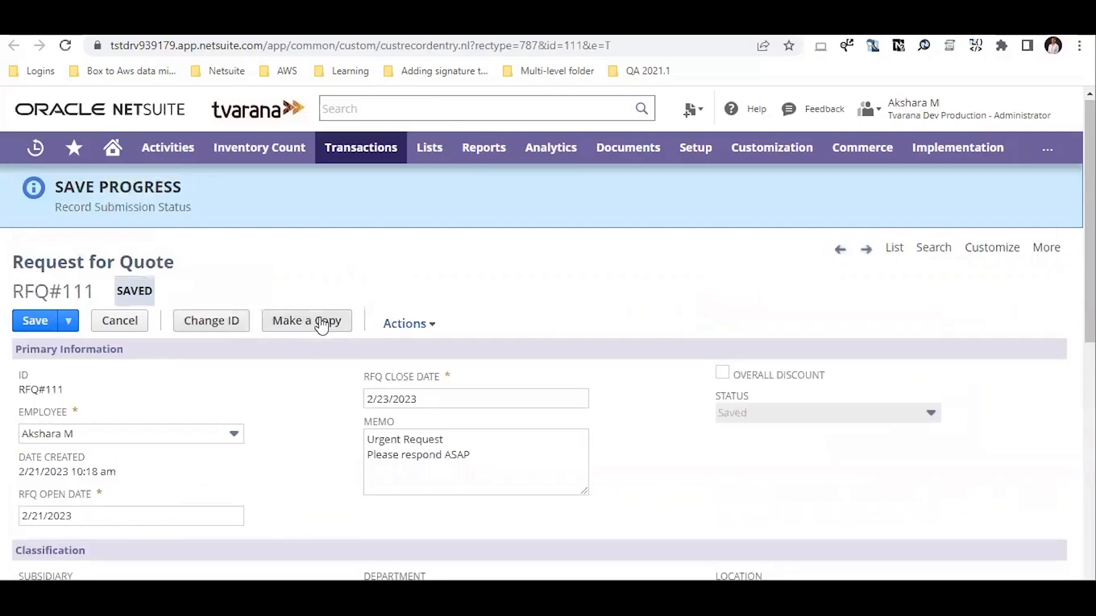
click(280, 315)
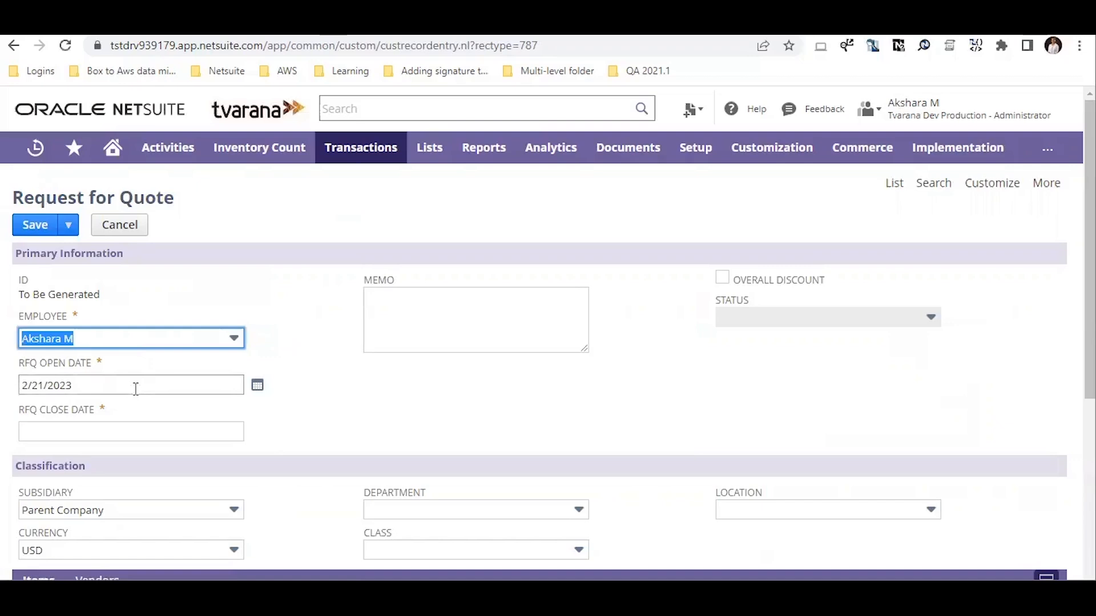
Step: Set the RFQ close date of the new request to 2/23/2023
click(257, 432)
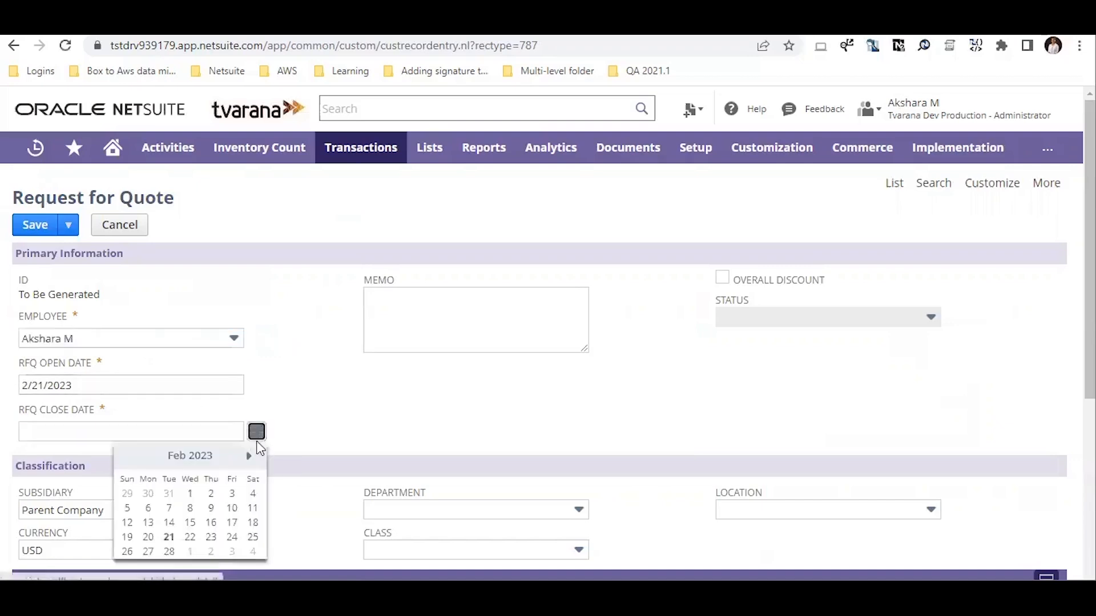
click(211, 537)
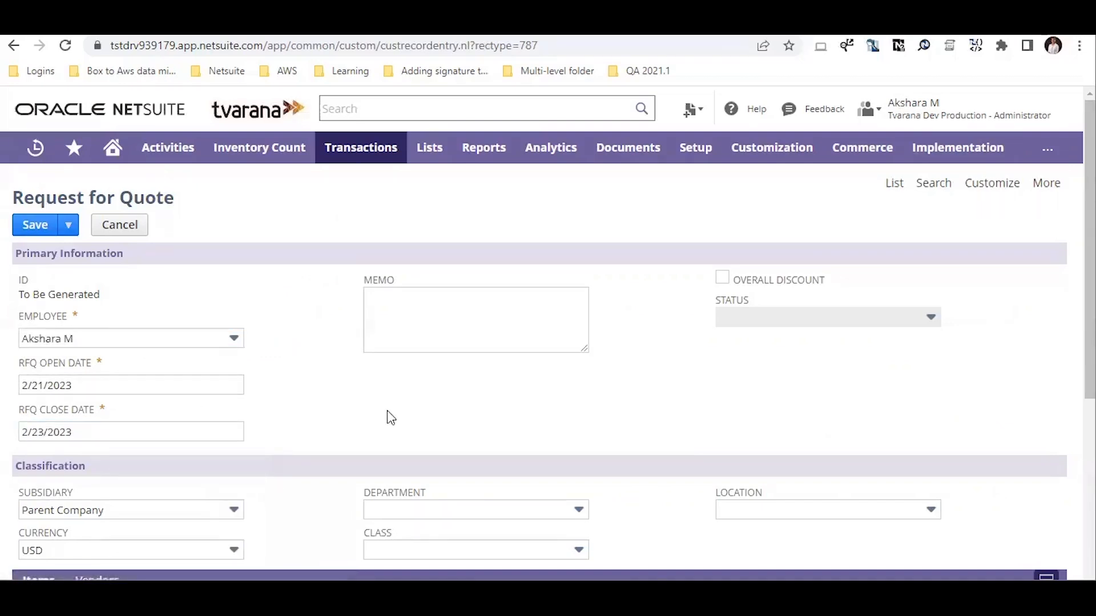
click(424, 307)
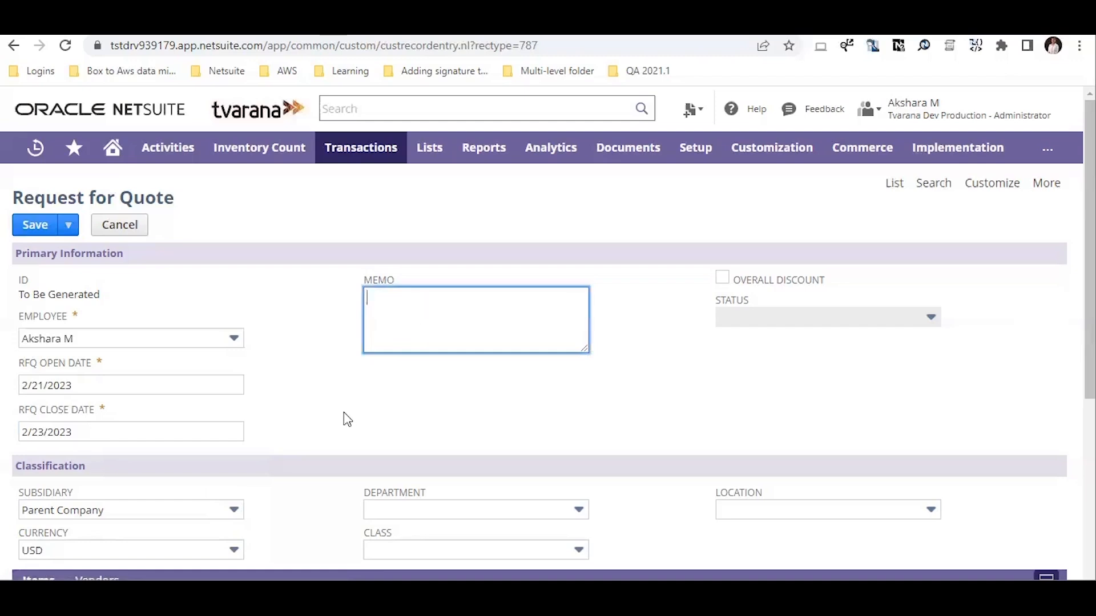
Step: Select item 103-0004-00 on the request's first item line and set its number of tiers to 3
scroll(342, 416, down, 1)
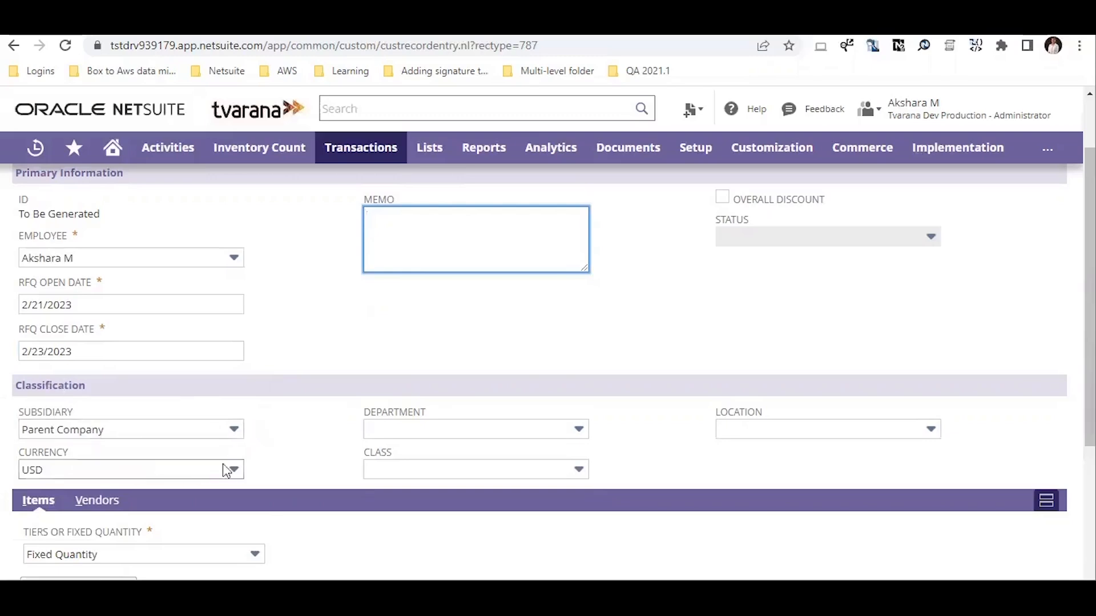
scroll(301, 460, down, 1)
scroll(296, 454, down, 2)
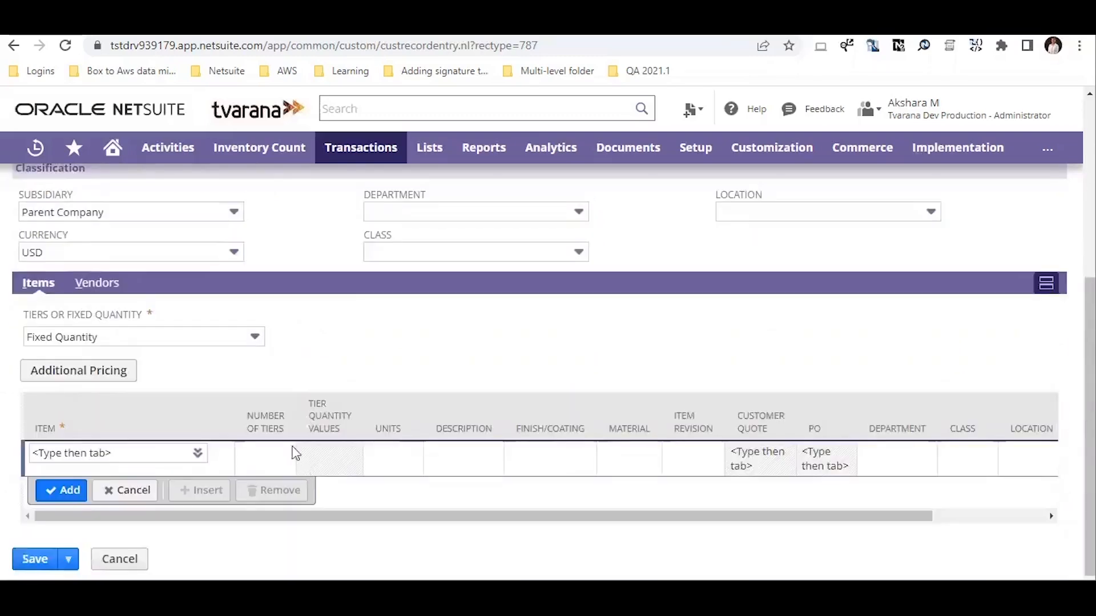
click(133, 334)
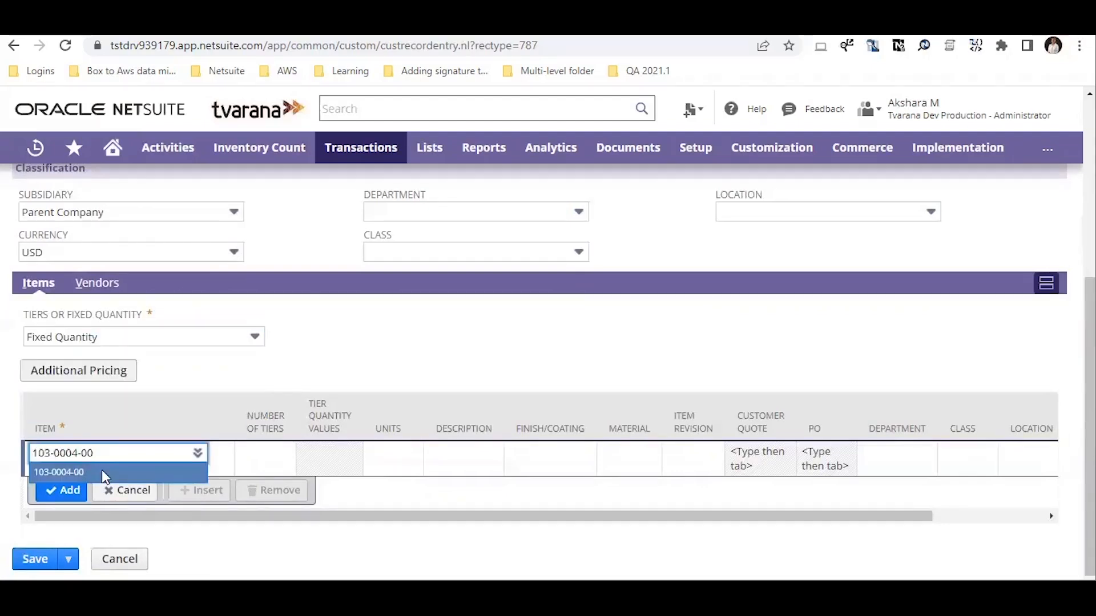
click(102, 471)
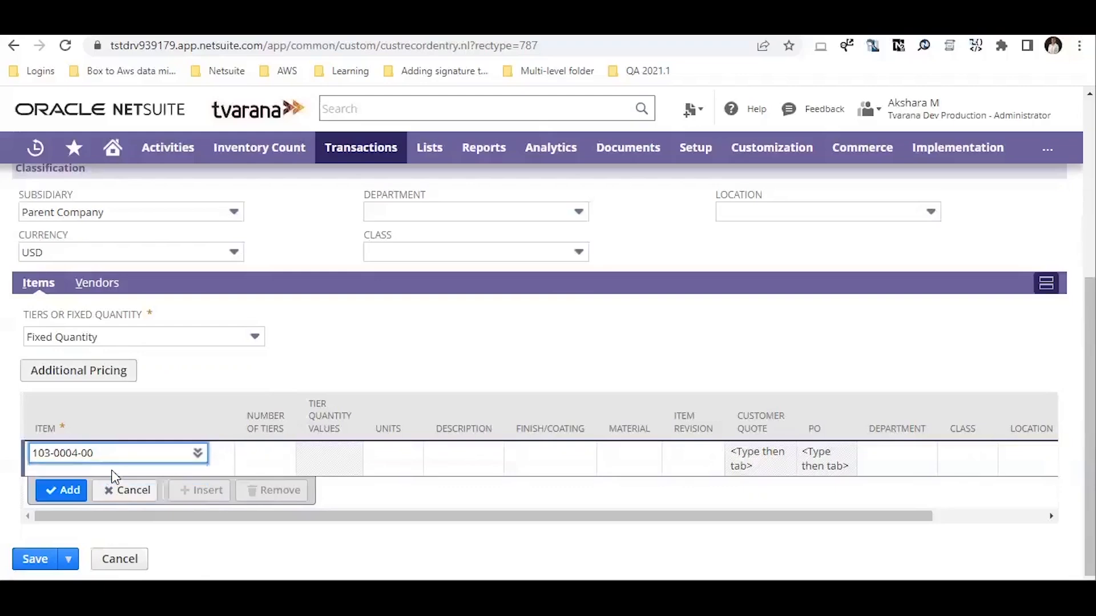
click(250, 464)
text(3)
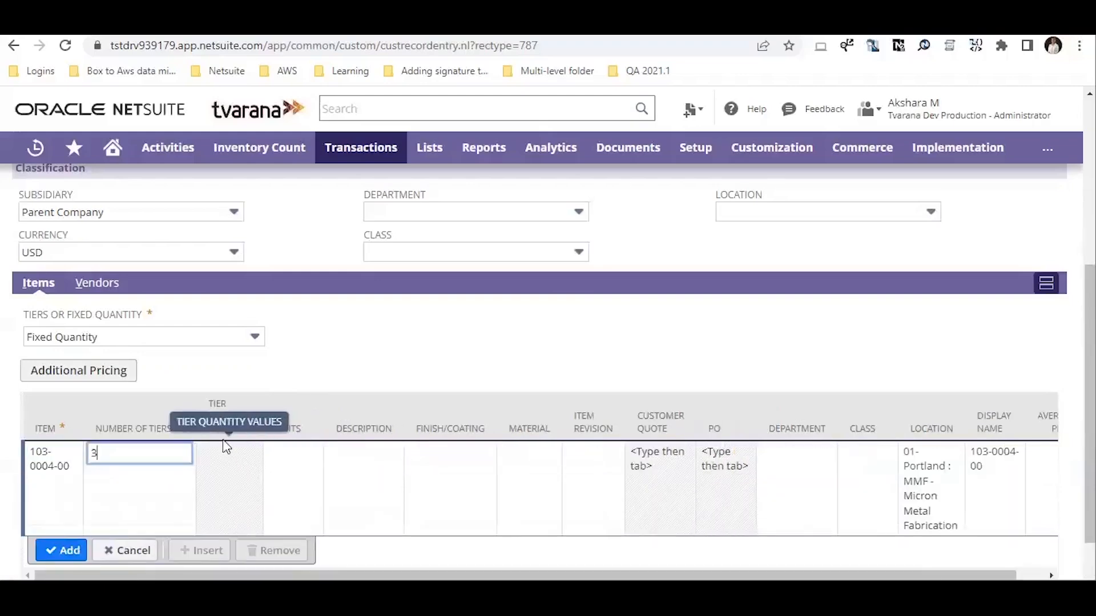
Step: Enter additional pricing quantities of 10, 20 and 30 for the item, submit them and add the item line
click(89, 374)
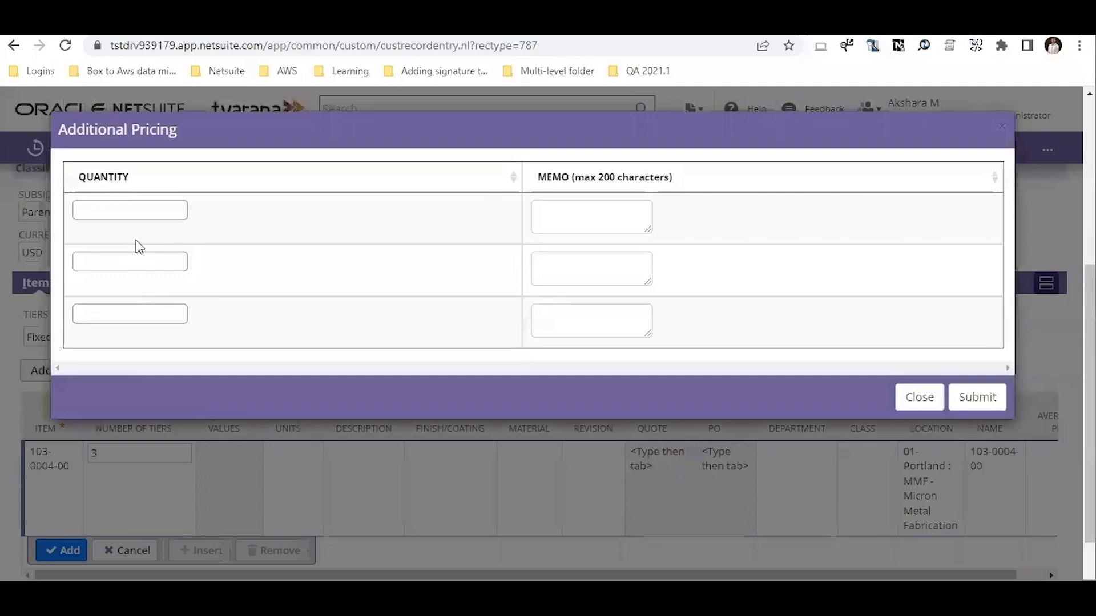
click(137, 212)
text(10)
click(121, 264)
text(20)
click(105, 308)
text(30)
click(593, 273)
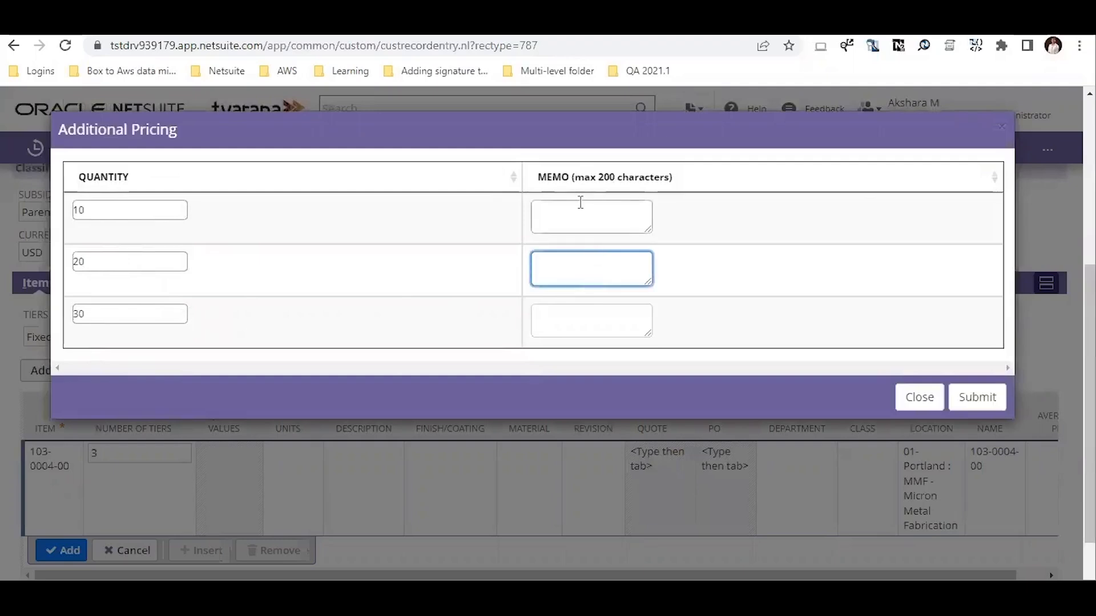
click(977, 398)
click(57, 552)
Step: Add Carbray Insurance Agency to the request's vendors together with the agency's contact person
scroll(114, 456, down, 1)
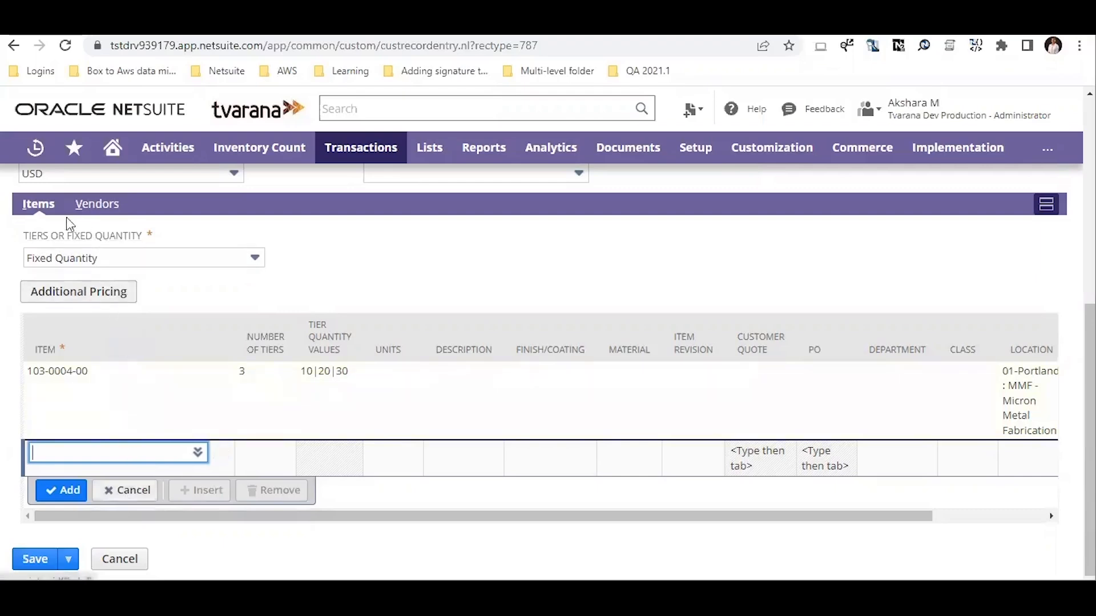
click(104, 205)
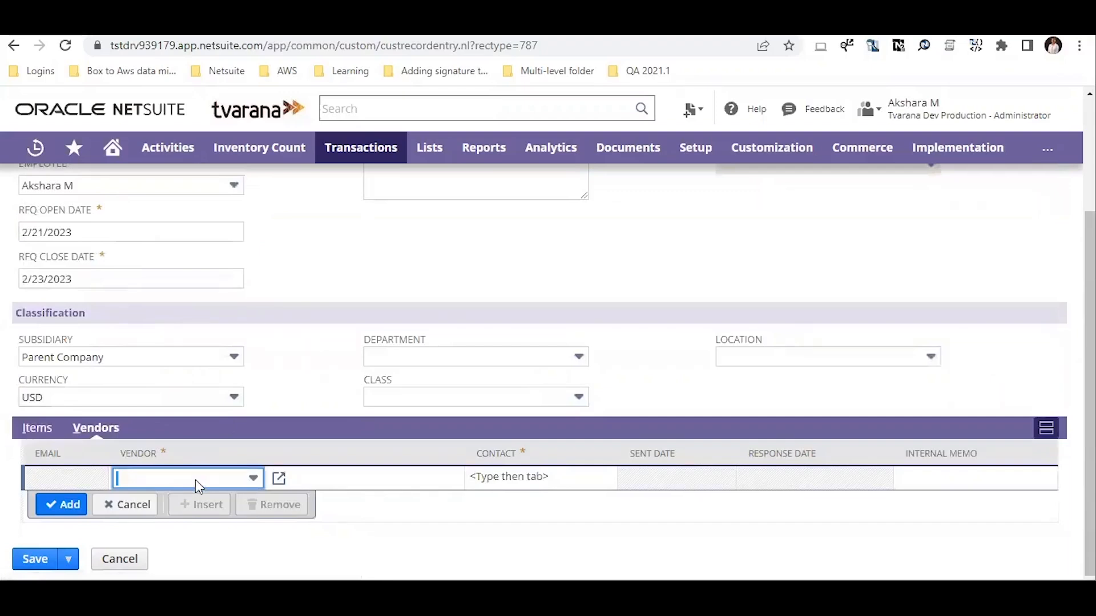
text(car)
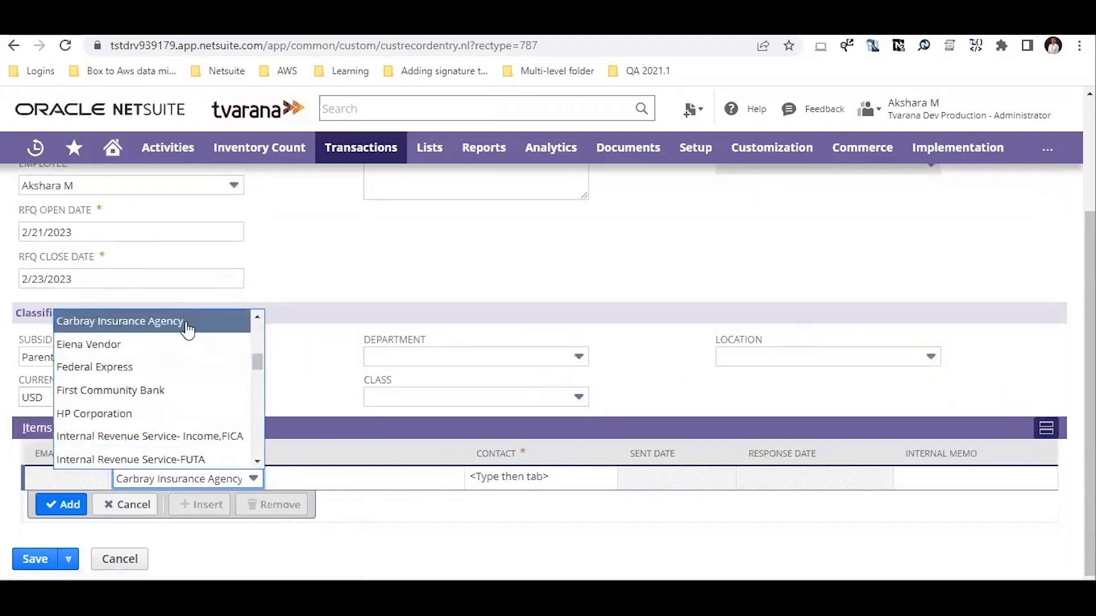
click(188, 328)
click(484, 482)
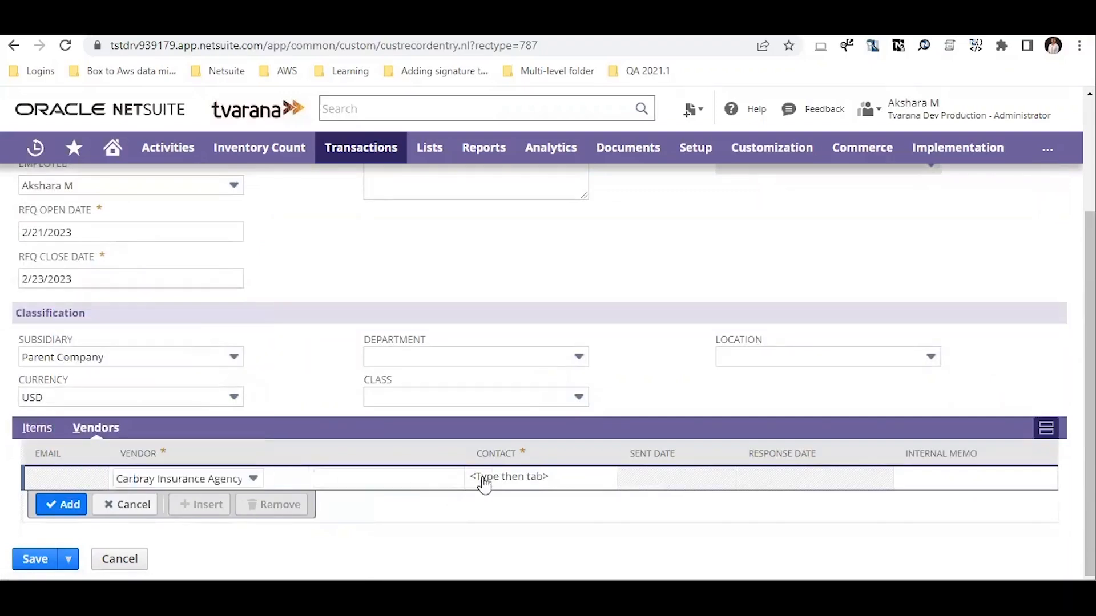
click(482, 478)
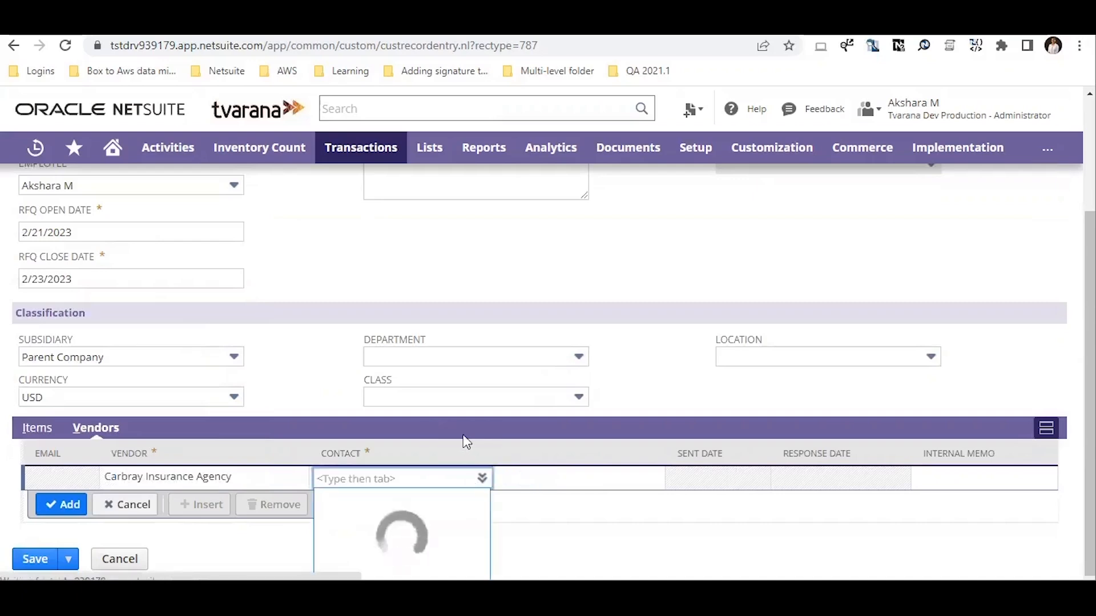
click(367, 286)
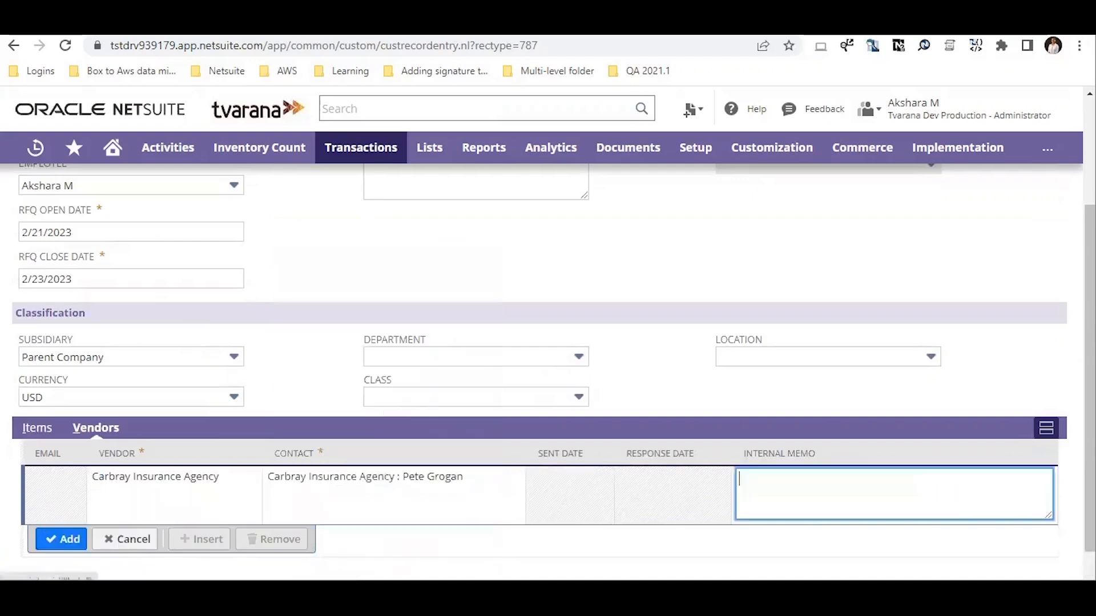
scroll(548, 370, down, 1)
click(56, 504)
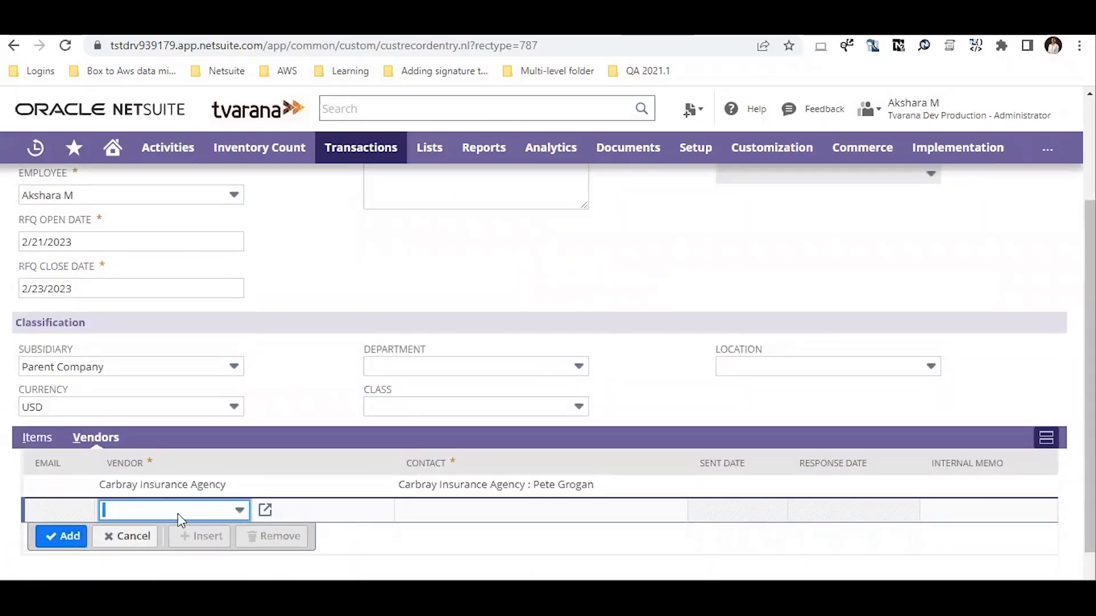
Step: Save the request for quote as a final submission and confirm sending the emails to vendors
scroll(177, 514, down, 1)
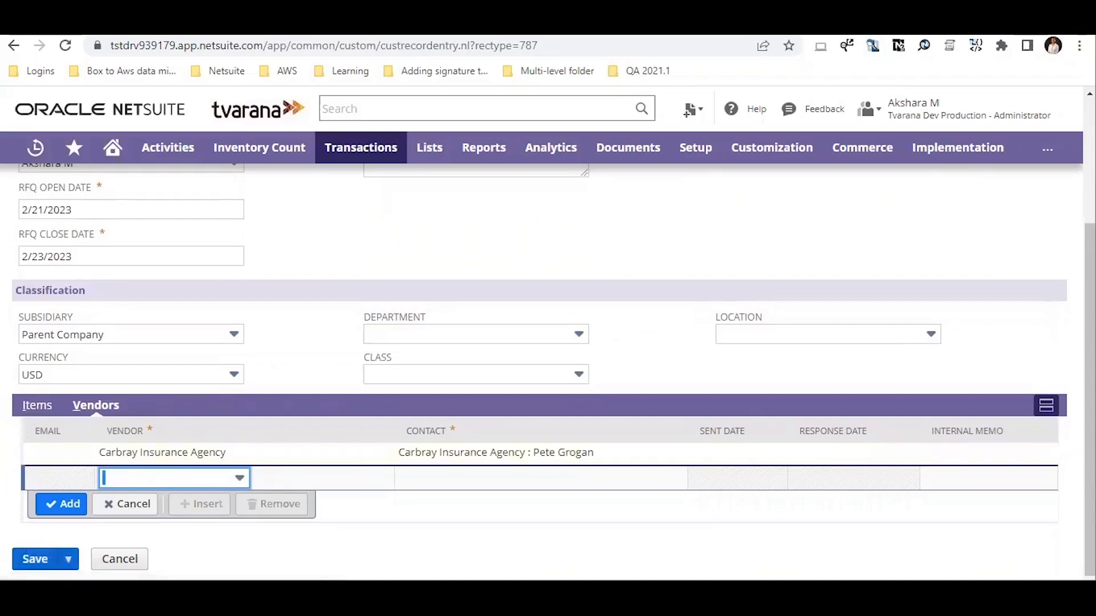
click(34, 558)
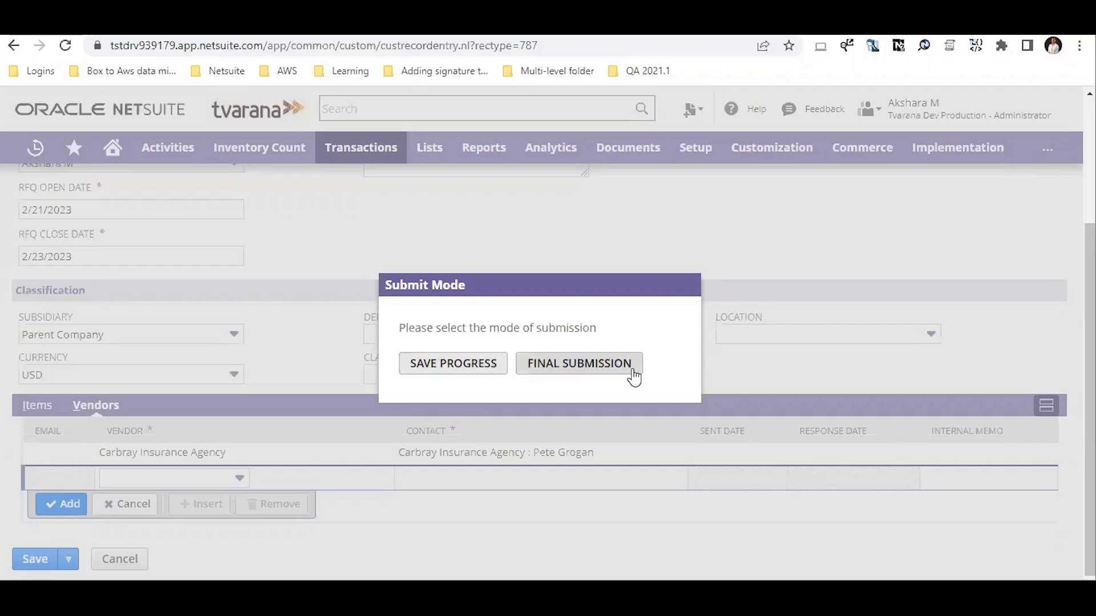
click(567, 374)
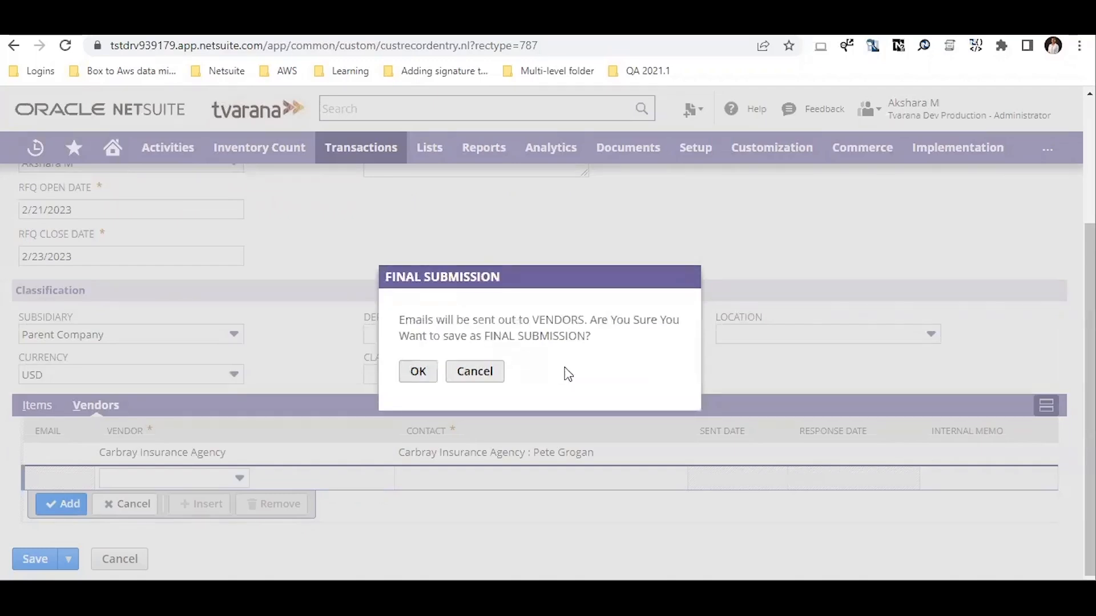
click(418, 372)
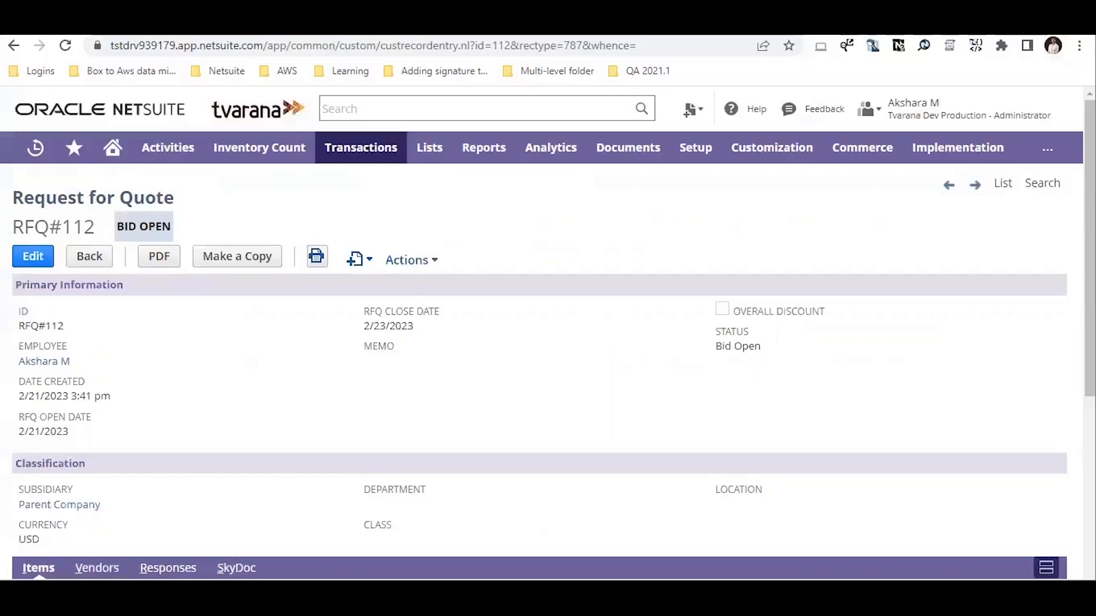
Step: Switch to Gmail, review the request-for-quote email and copy its username into the Tvarana Vendor Portal login form
key(ctrl+Tab)
scroll(374, 409, down, 2)
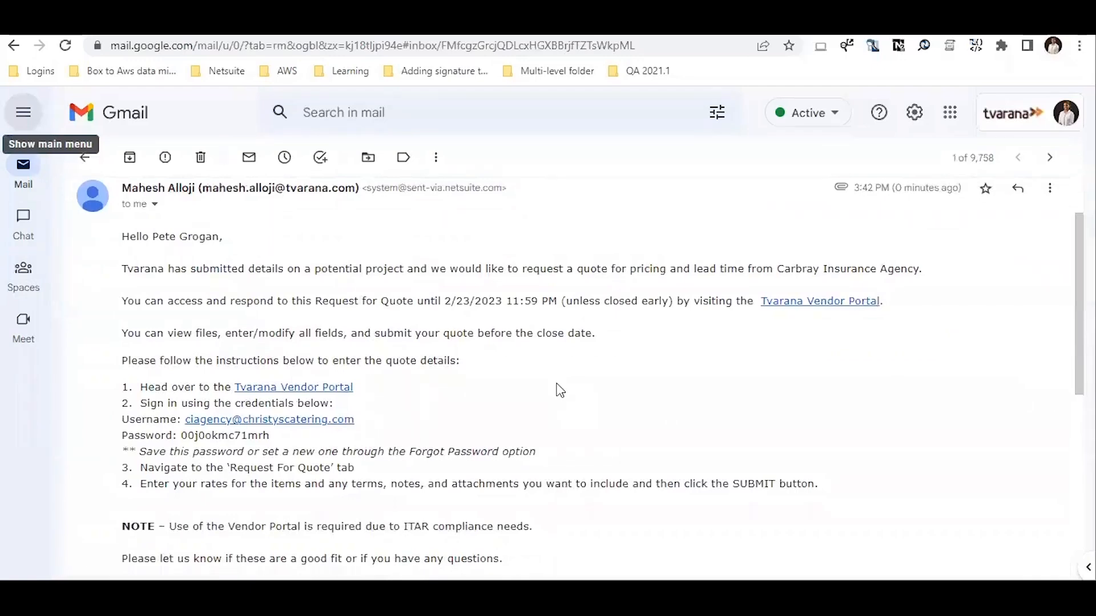
scroll(384, 394, down, 2)
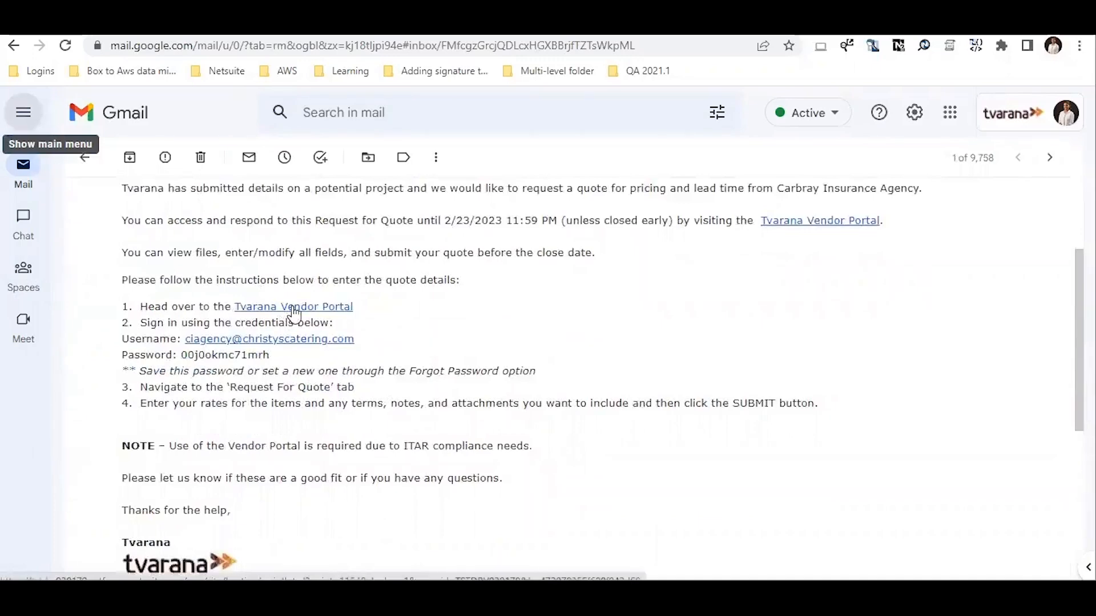
scroll(295, 314, down, 2)
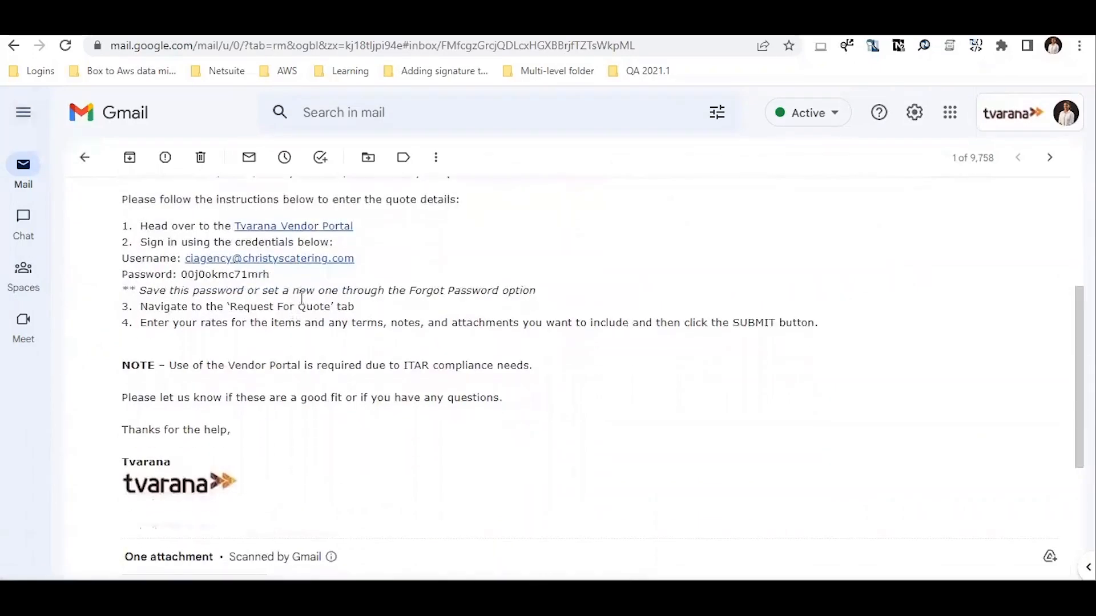
drag(356, 262, 186, 255)
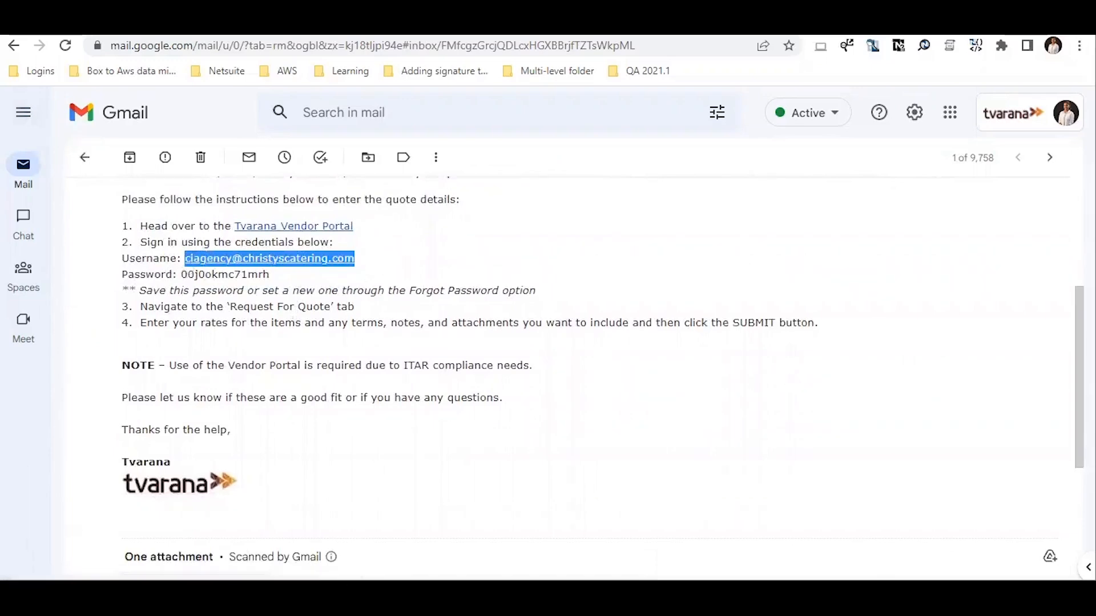
click(245, 28)
click(474, 286)
key(ctrl+v)
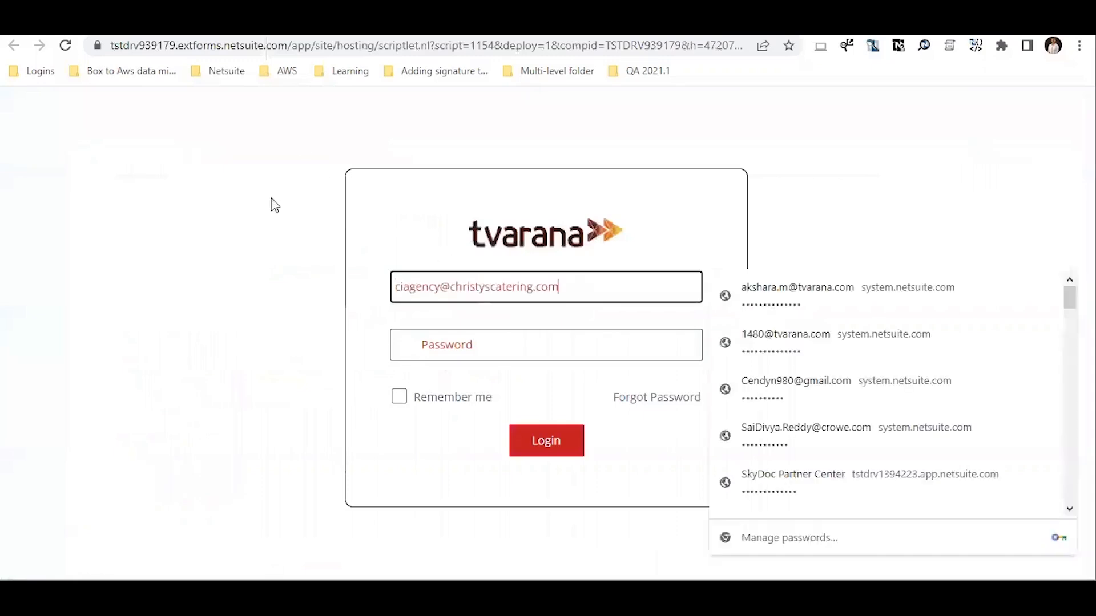
Step: Copy the password from the email into the vendor portal's password field and log in
click(114, 29)
drag(181, 275, 266, 277)
key(ctrl+c)
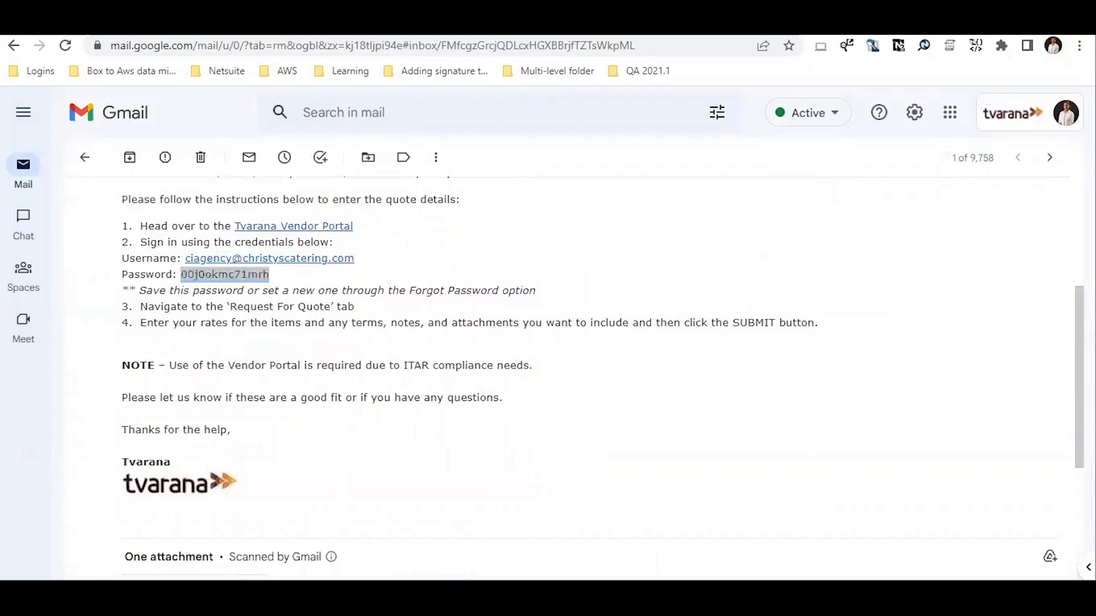
click(245, 29)
click(520, 357)
key(ctrl+v)
click(571, 445)
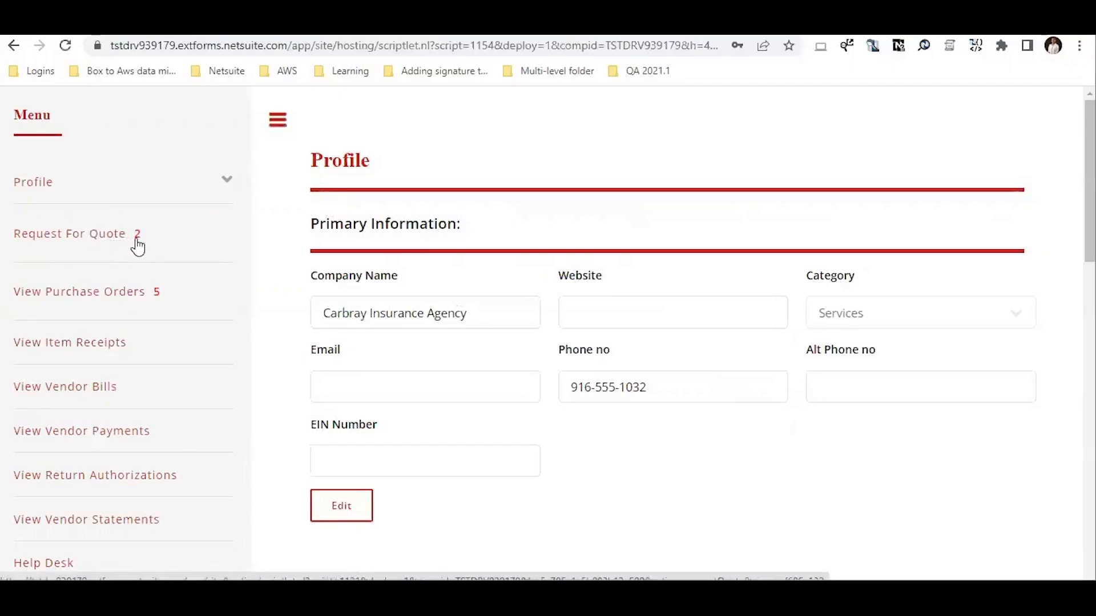
Step: Open the request for quote closing 2/23/2023 in the vendor portal and view its primary information and items
click(105, 240)
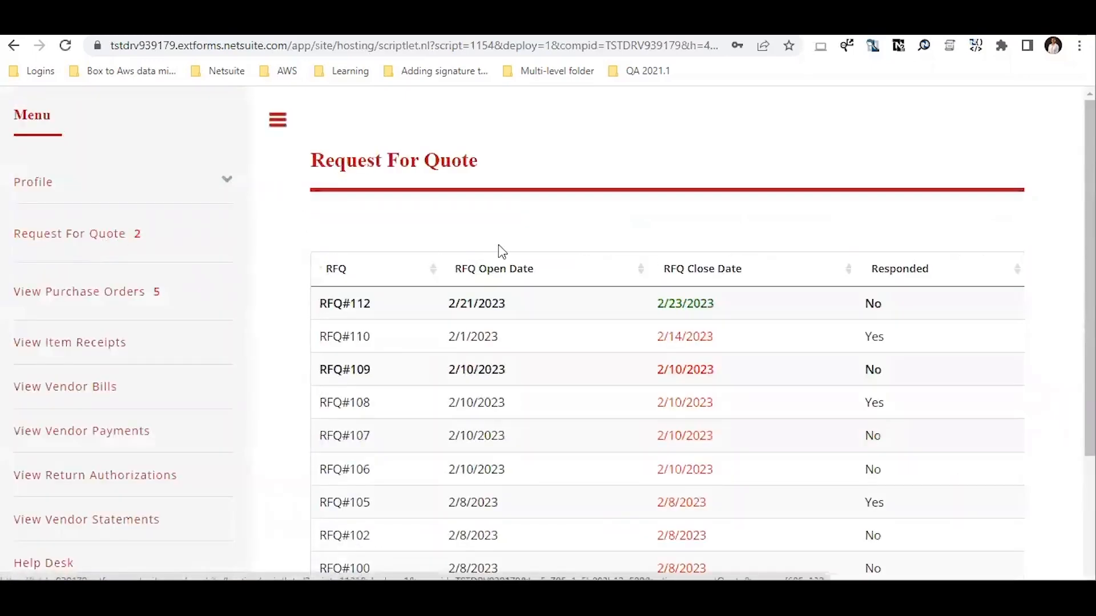
click(506, 306)
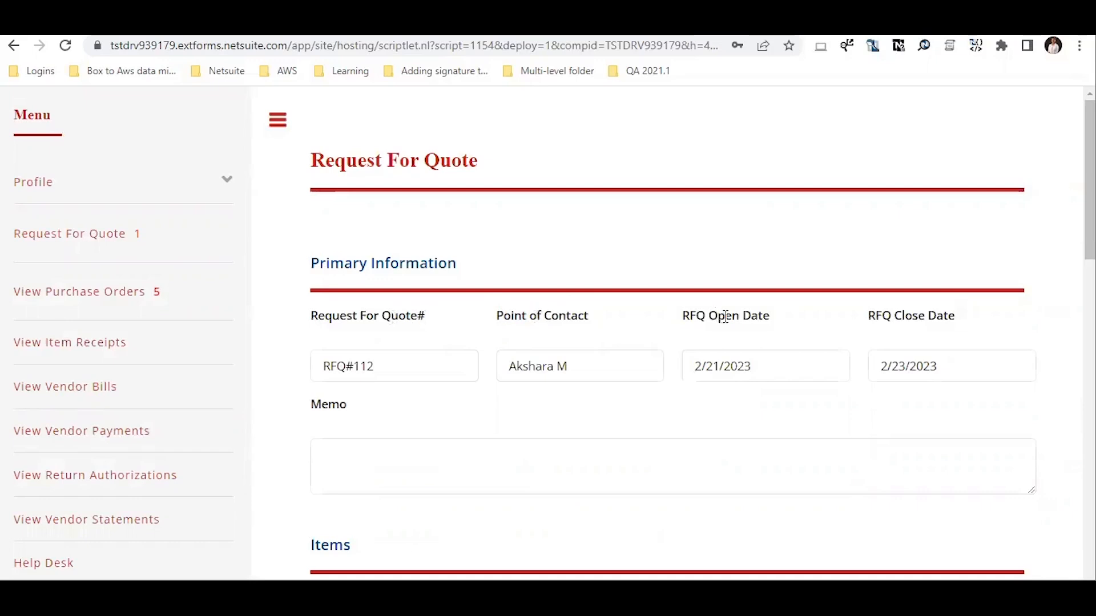
scroll(631, 428, down, 5)
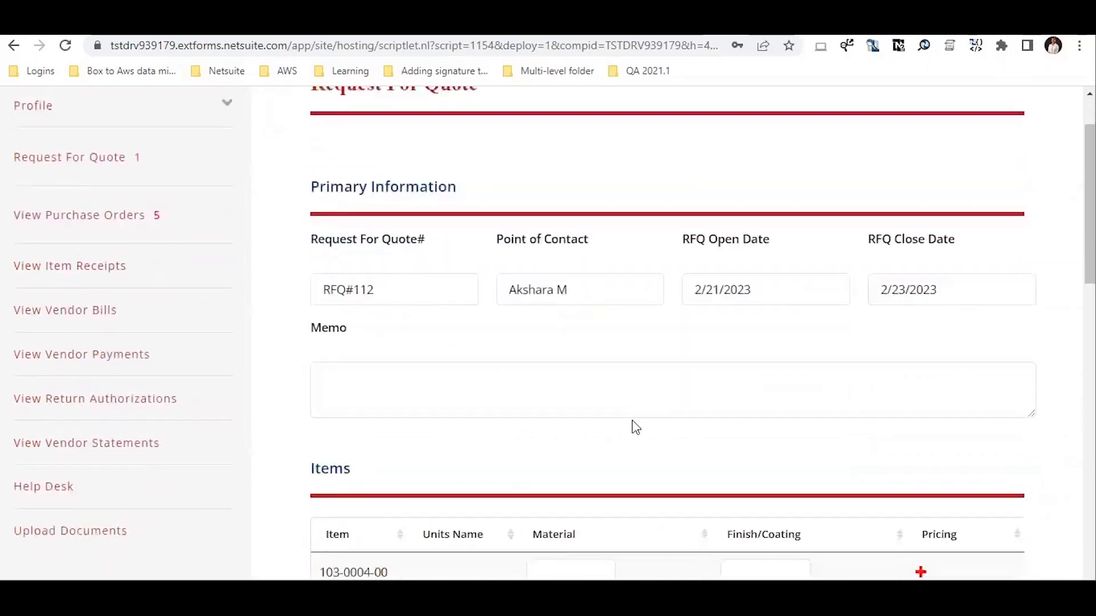
Step: Open the pricing for item 103-0004-00 and enter USD prices of 100, 90 and 80 for quantities 10, 20 and 30
scroll(631, 426, down, 1)
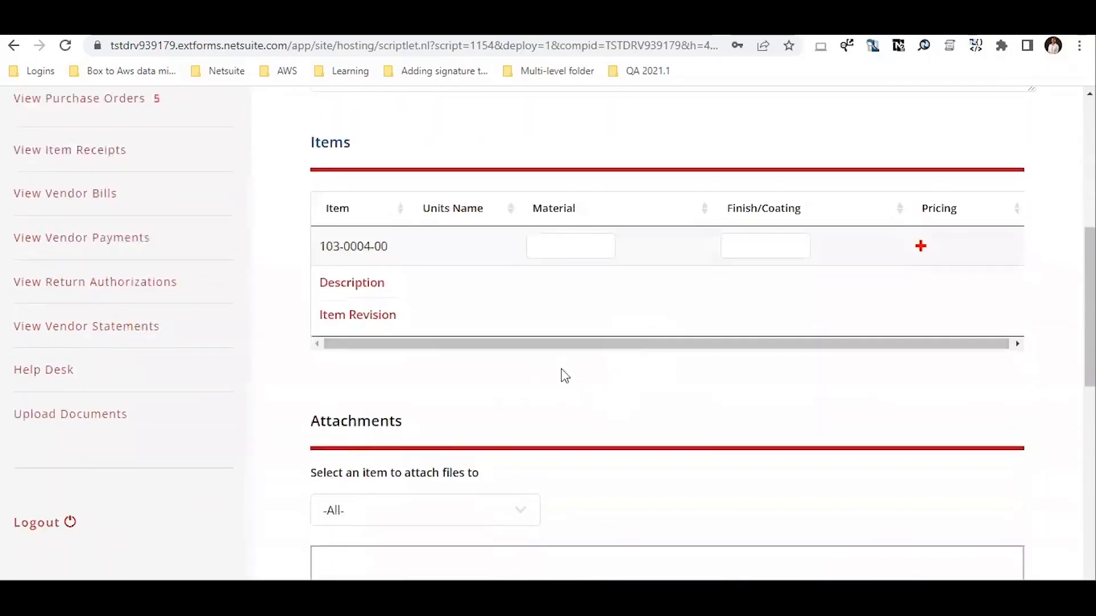
scroll(359, 243, up, 1)
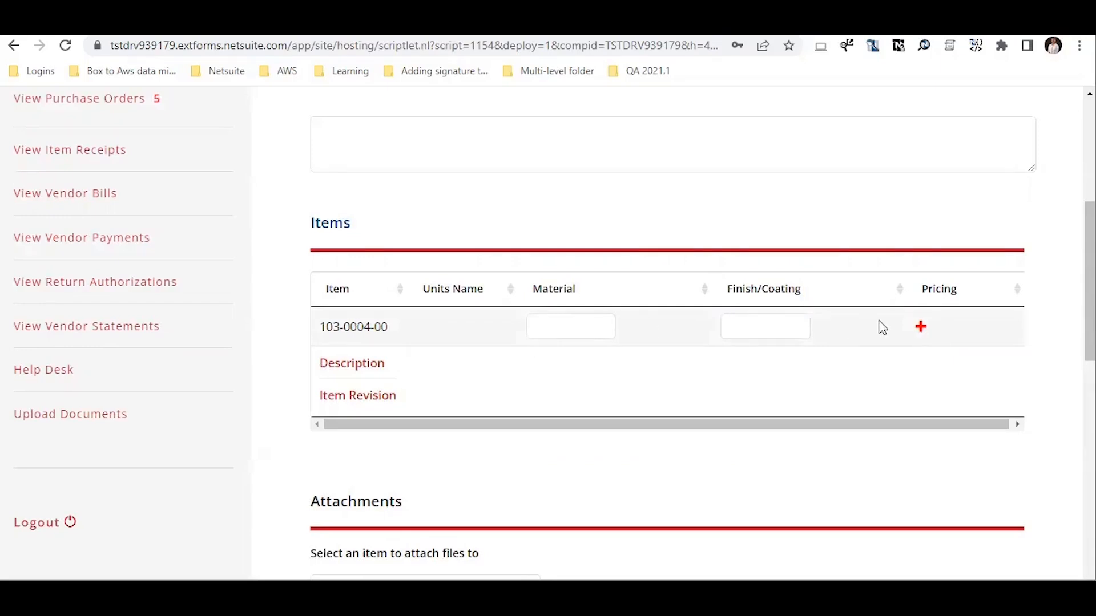
click(921, 327)
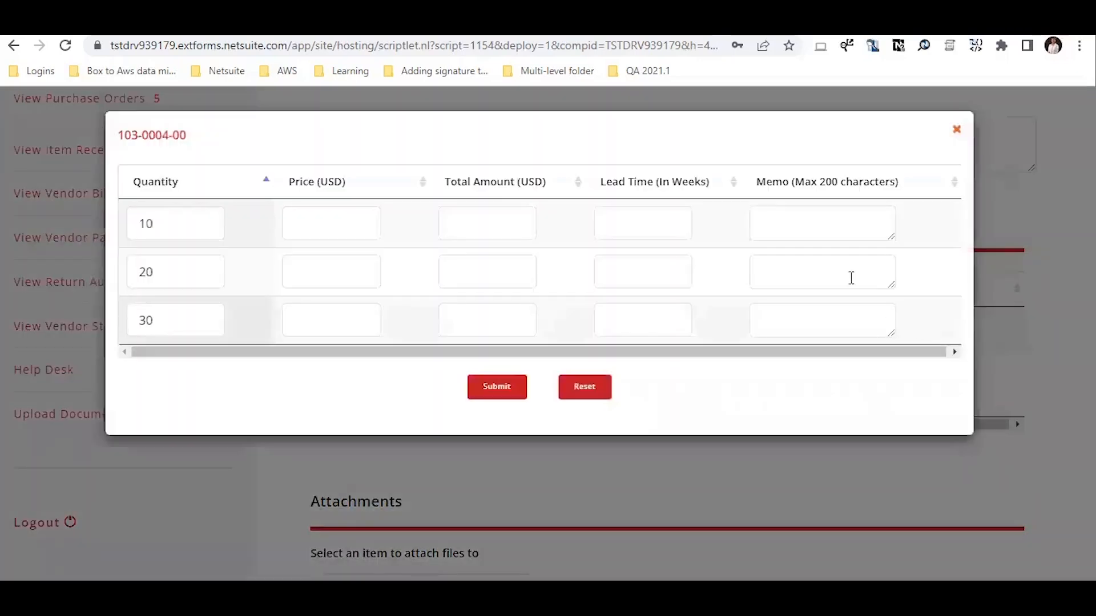
click(318, 226)
text(100)
click(318, 263)
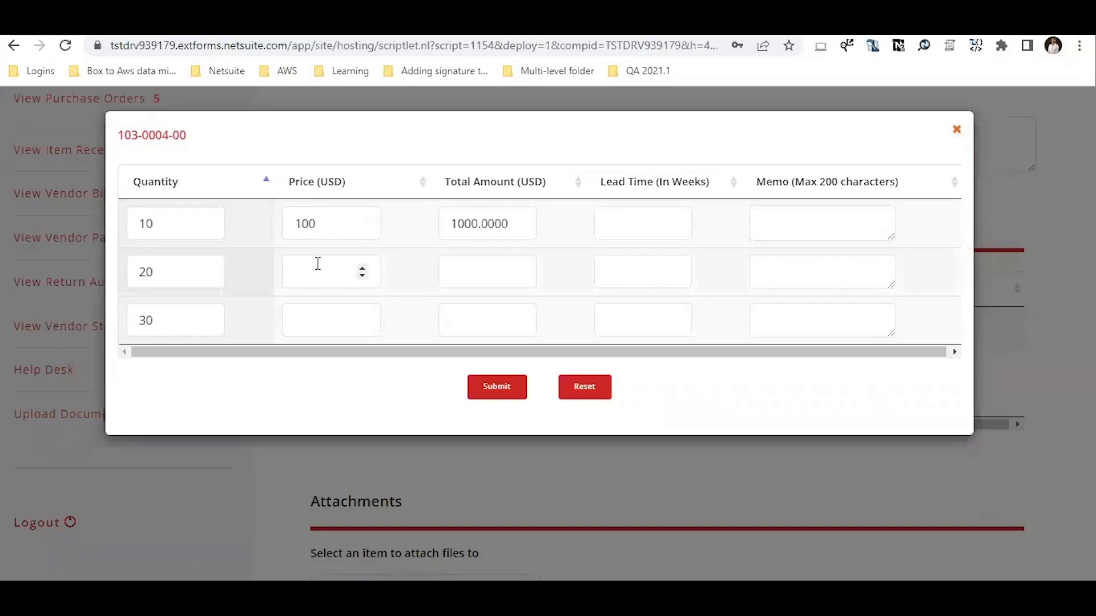
text(90)
click(324, 315)
text(80)
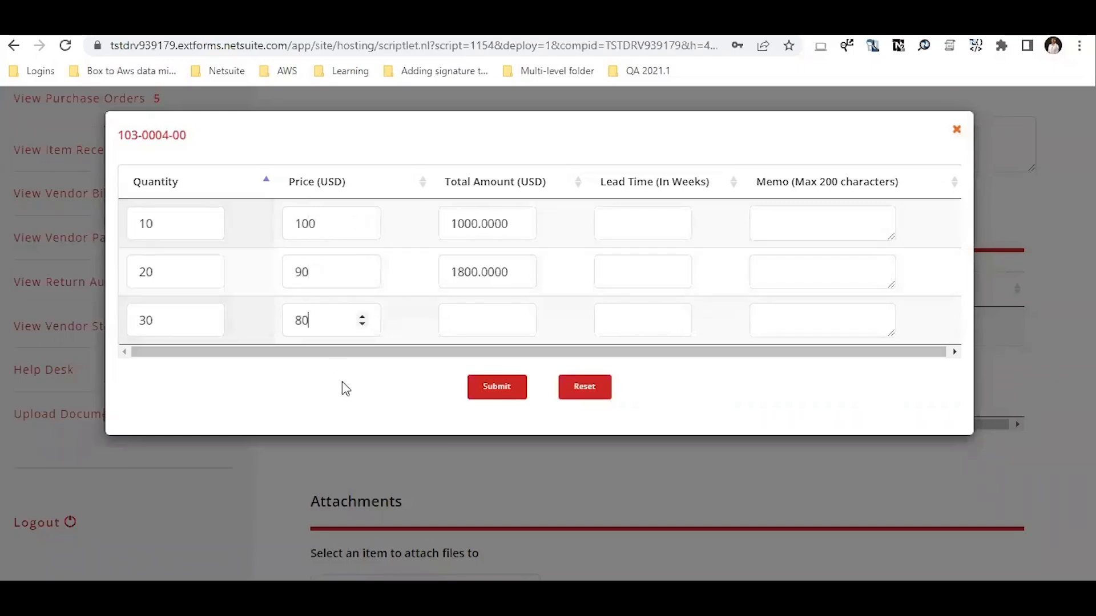
click(341, 382)
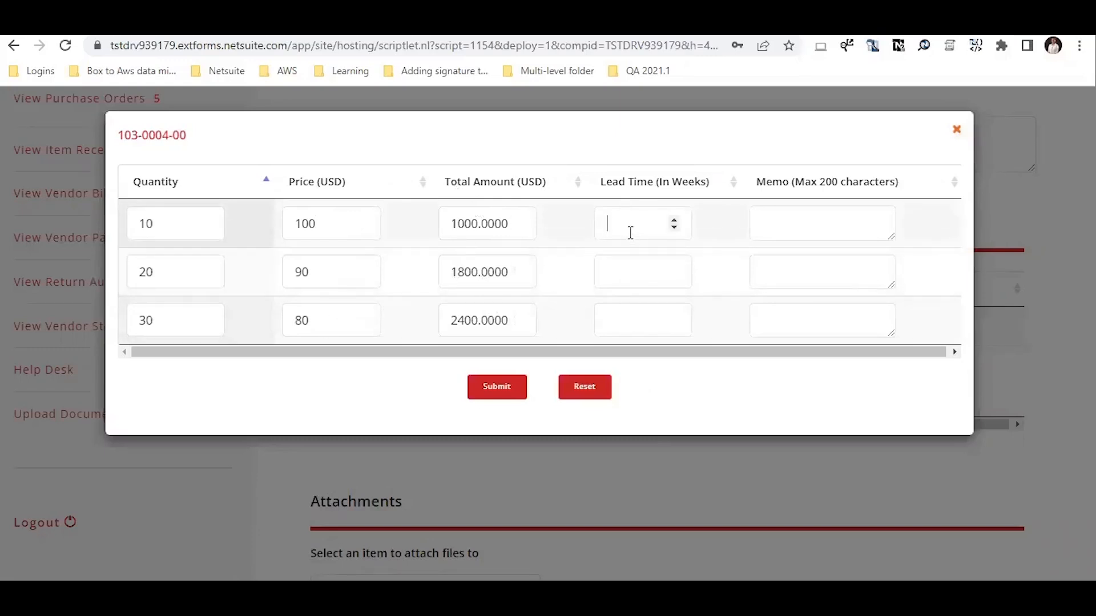
Step: Set the lead times to 3, 4 and 5 weeks for quantities 10, 20 and 30, and submit the item pricing
text(3)
click(611, 271)
text(4)
click(618, 318)
text(5)
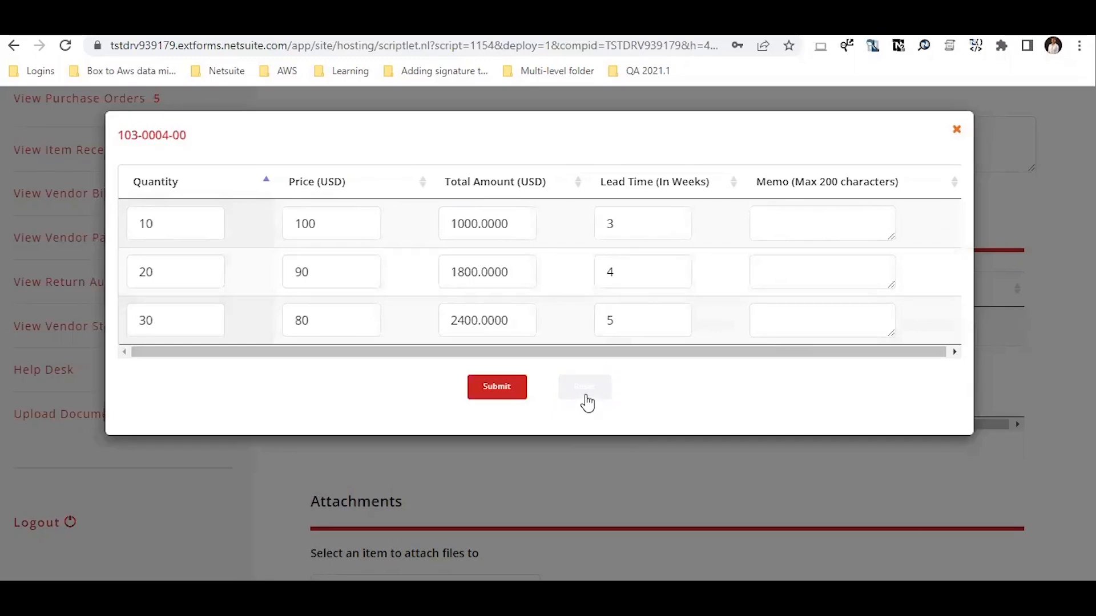
click(501, 398)
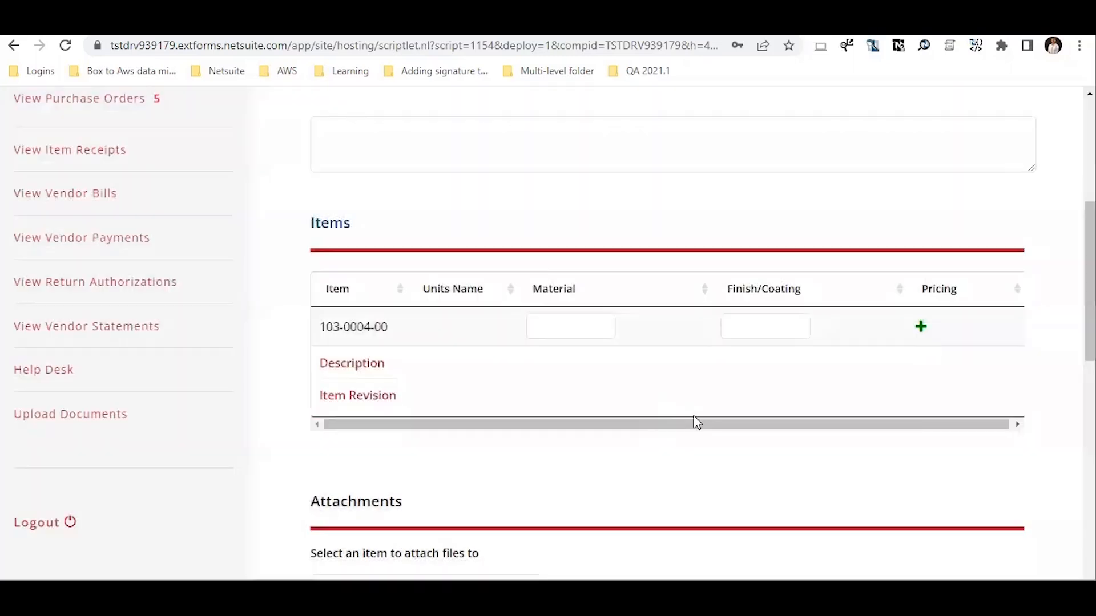
Step: Examine the rest of the quote response form, including the items, attachments, payment terms and notes sections
scroll(697, 423, down, 1)
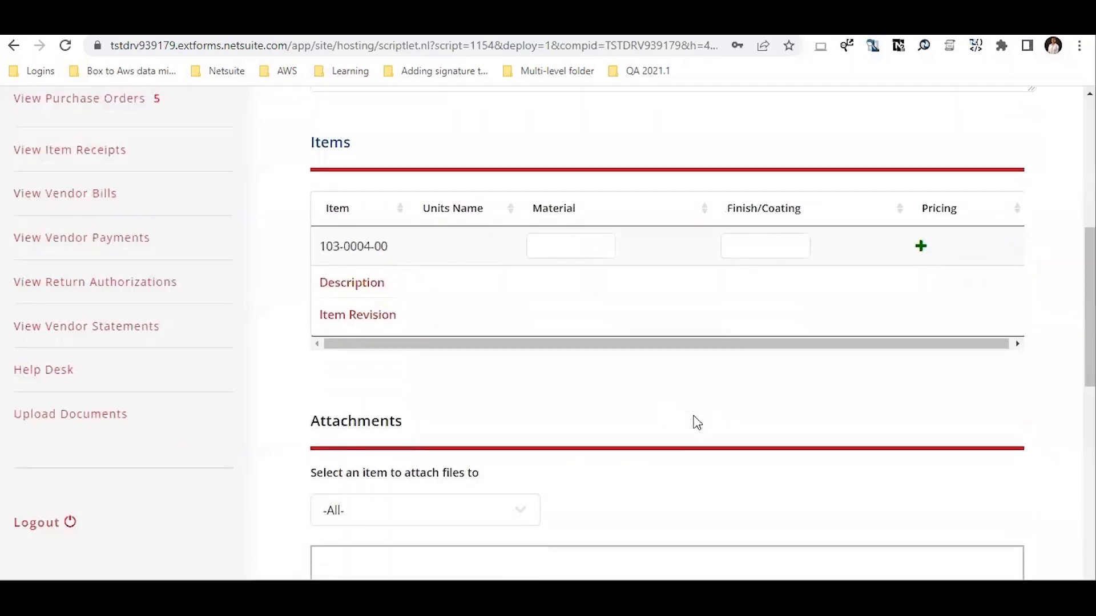
scroll(697, 423, down, 2)
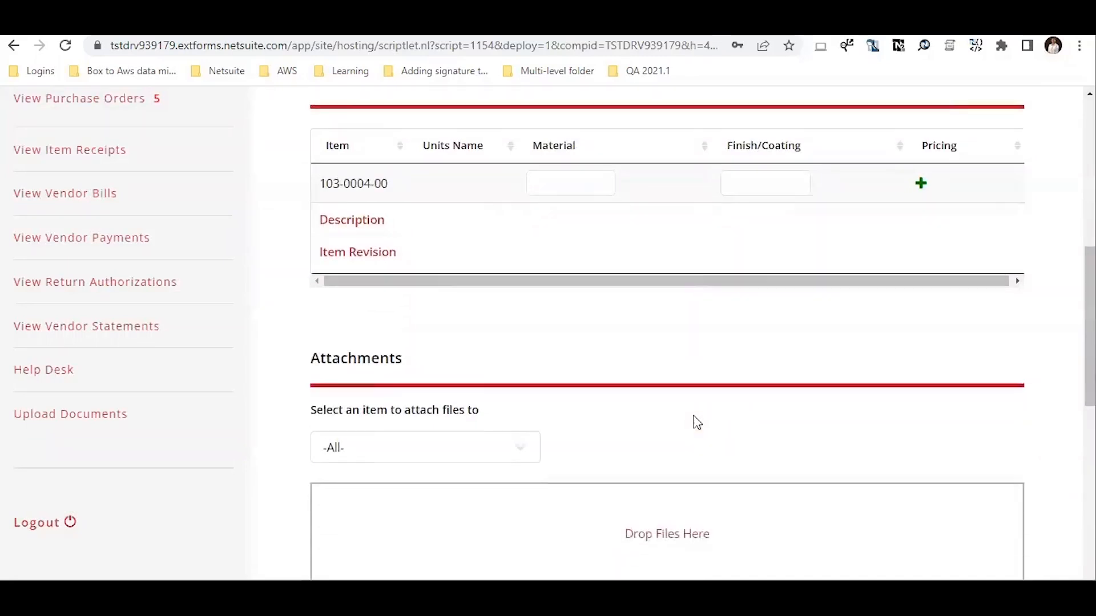
scroll(697, 423, up, 2)
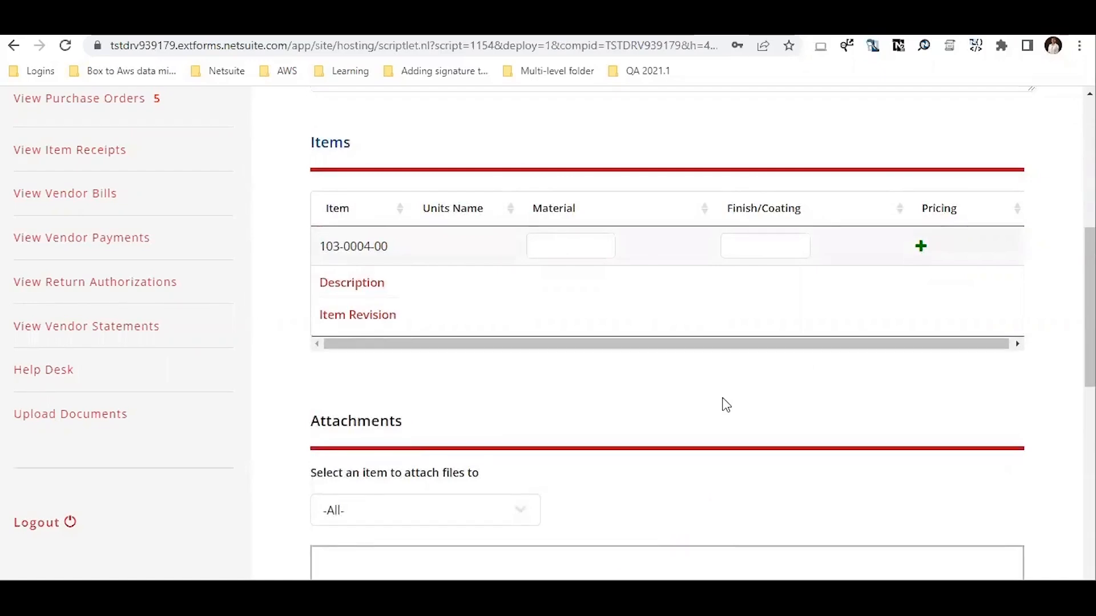
scroll(724, 404, down, 3)
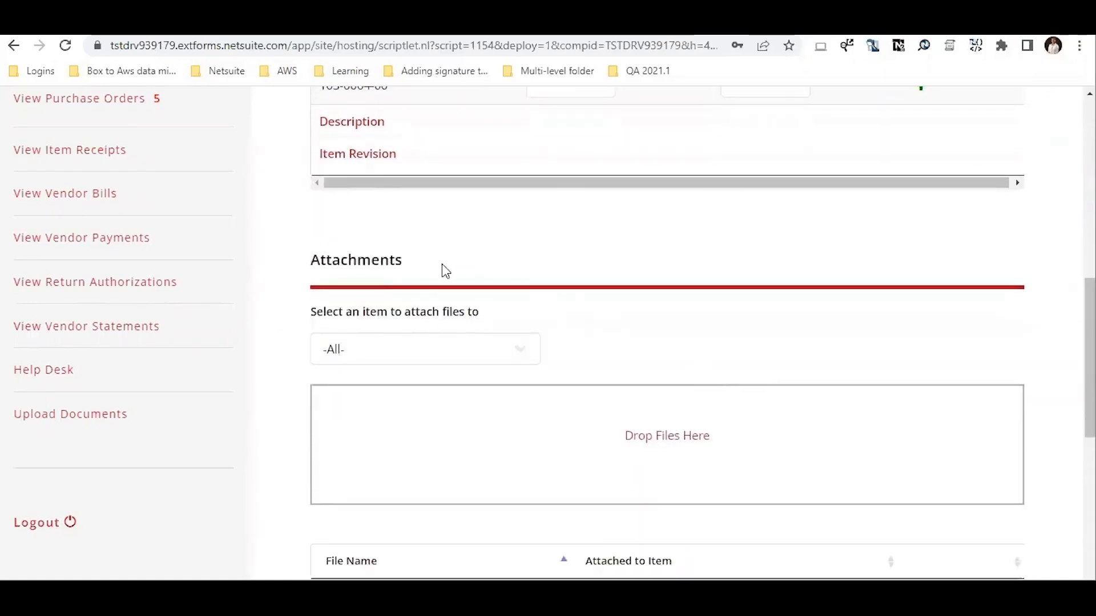
scroll(477, 282, down, 2)
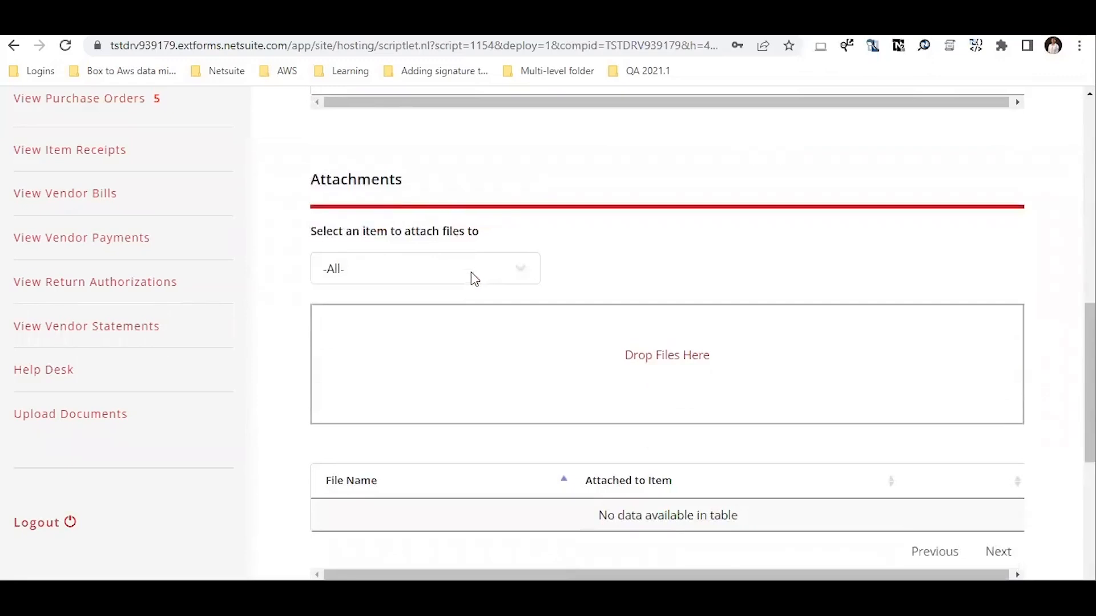
scroll(479, 283, down, 2)
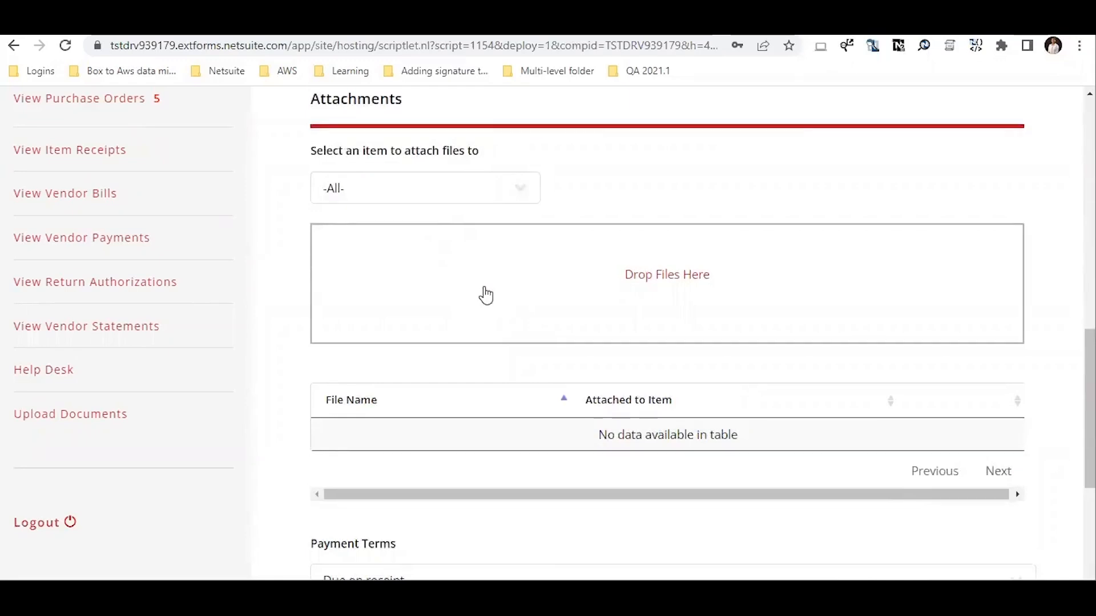
scroll(485, 295, down, 4)
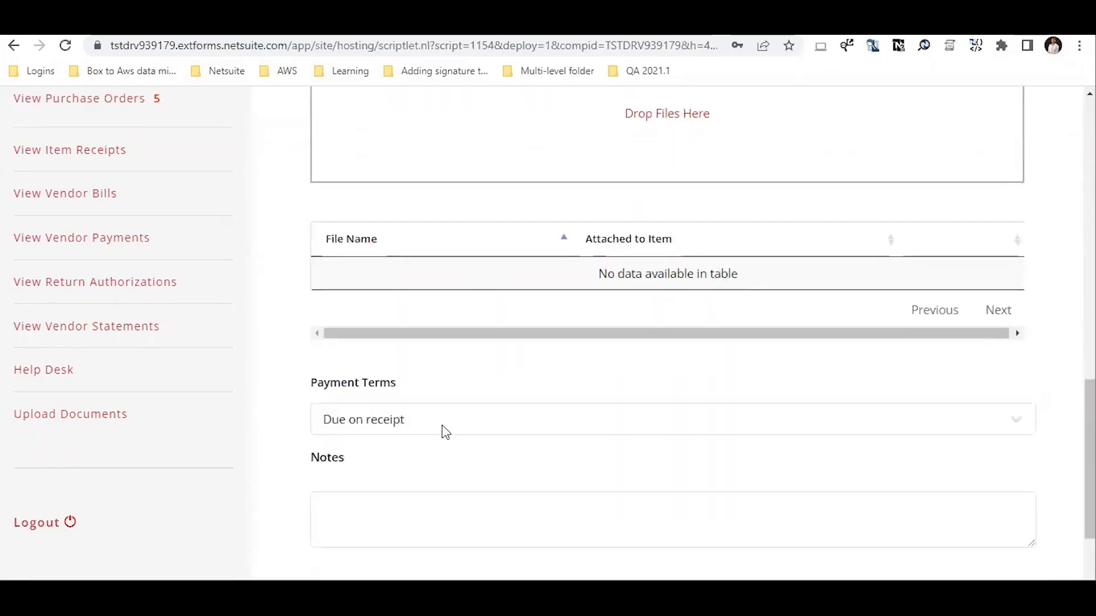
scroll(444, 432, down, 2)
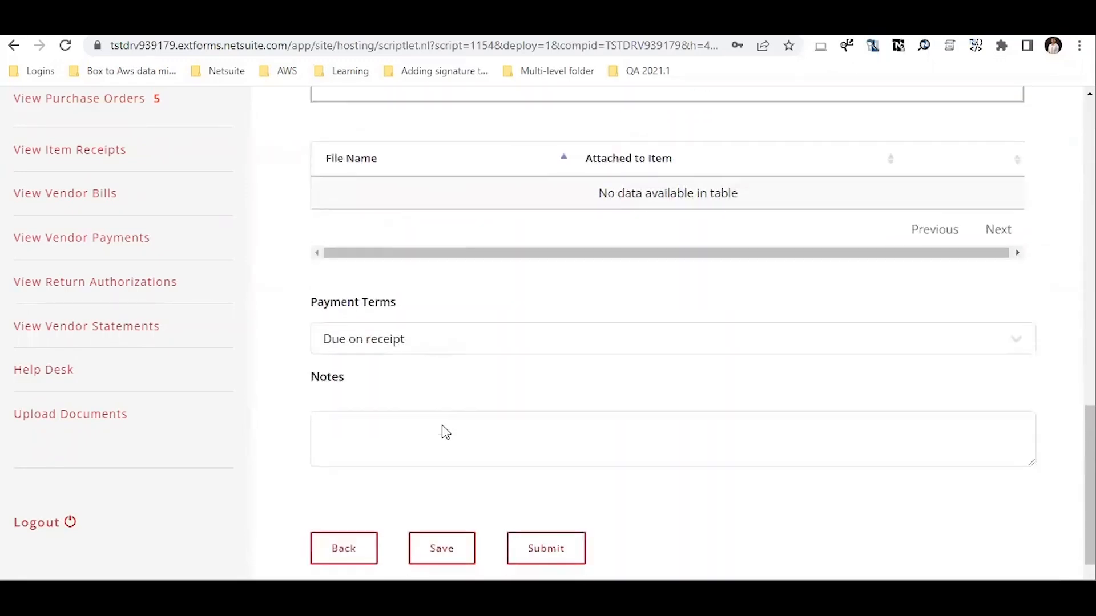
Step: Check the payment terms options, leave the notes empty, submit the quote response and dismiss the confirmation
click(448, 349)
click(448, 348)
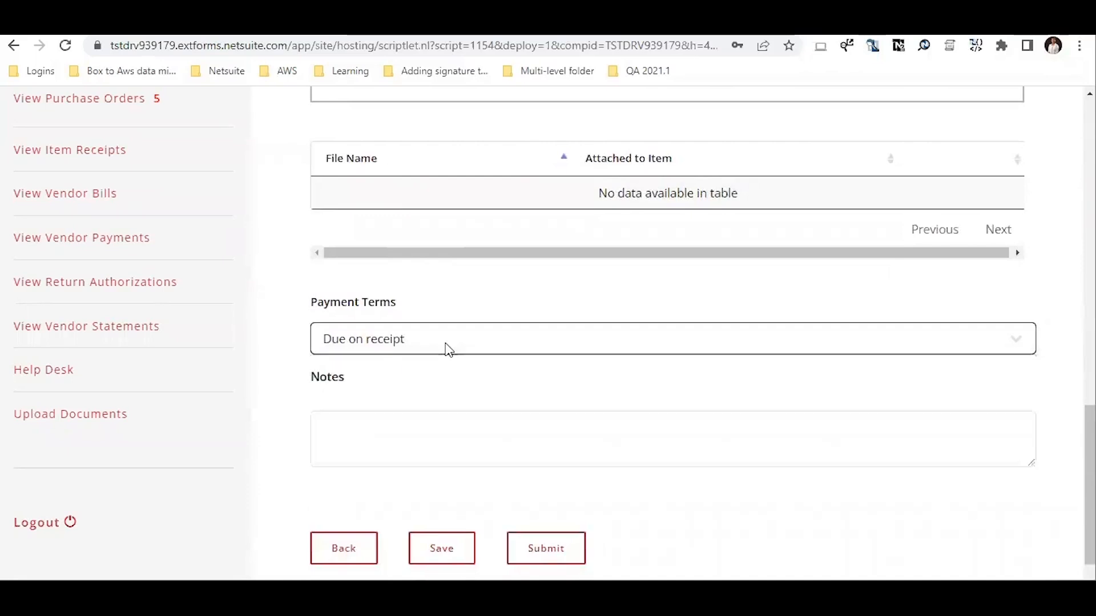
click(449, 442)
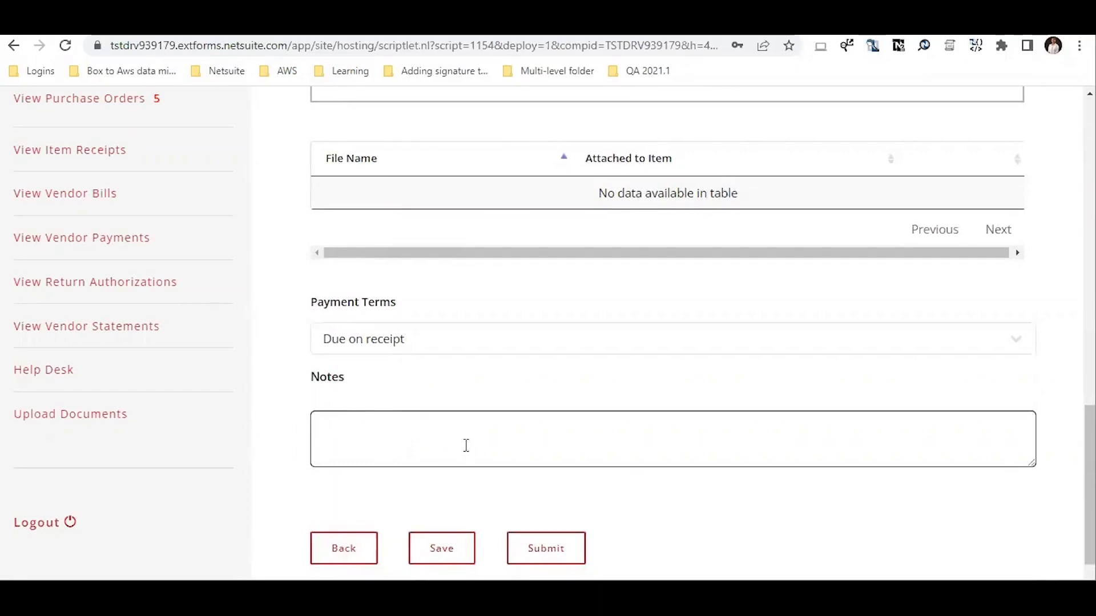
scroll(491, 480, down, 1)
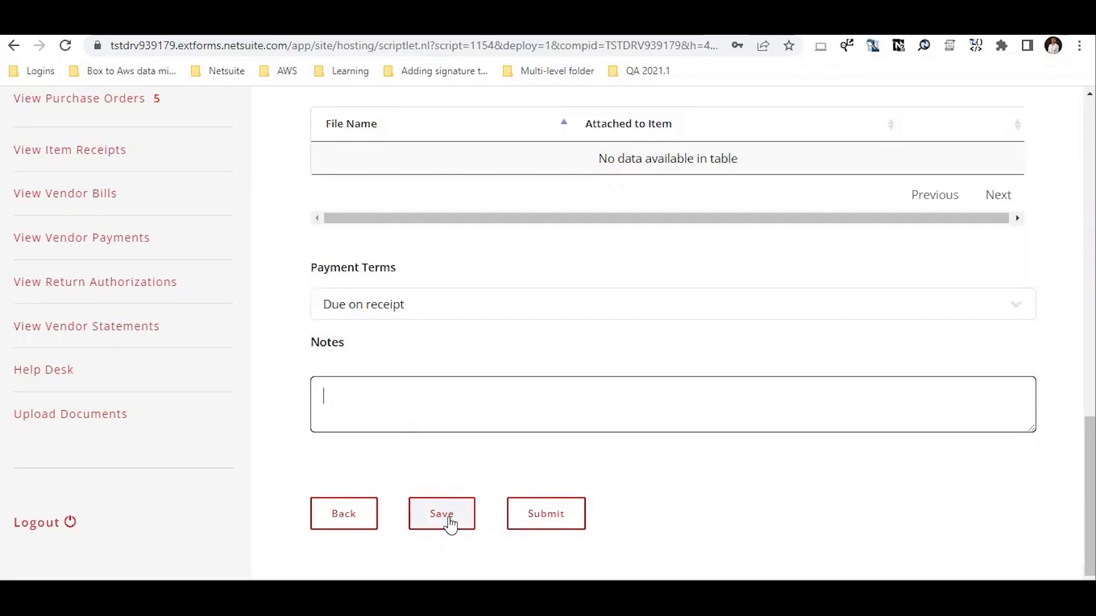
click(532, 524)
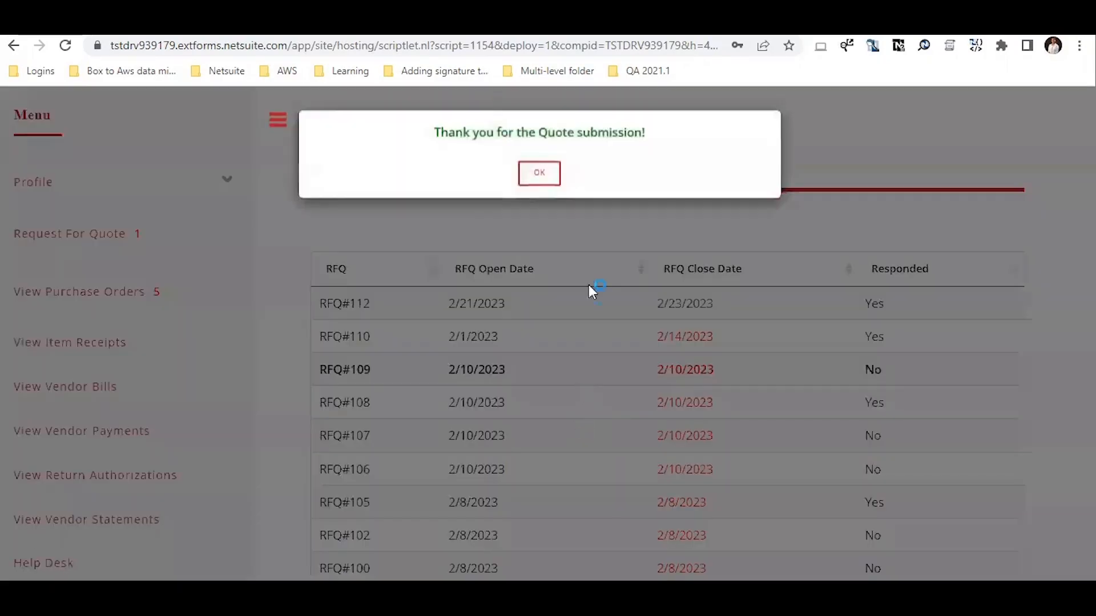
click(545, 175)
click(529, 303)
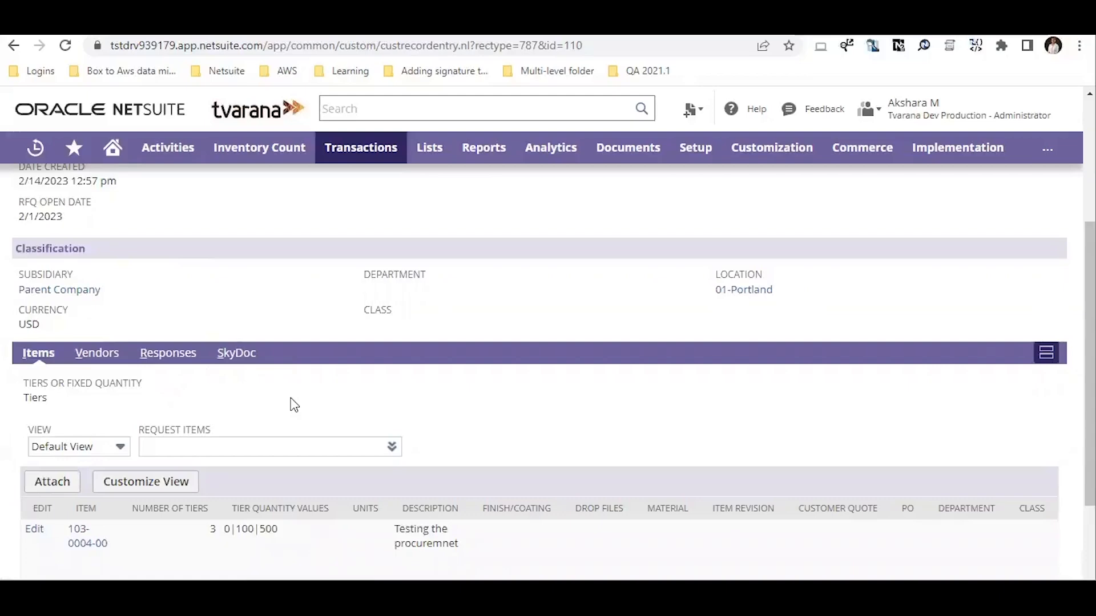
Step: Switch to NetSuite and compare the vendor responses for item 103-0004-00 on the 2/1/2023 request for quote, including Safety Net Security's files
click(167, 353)
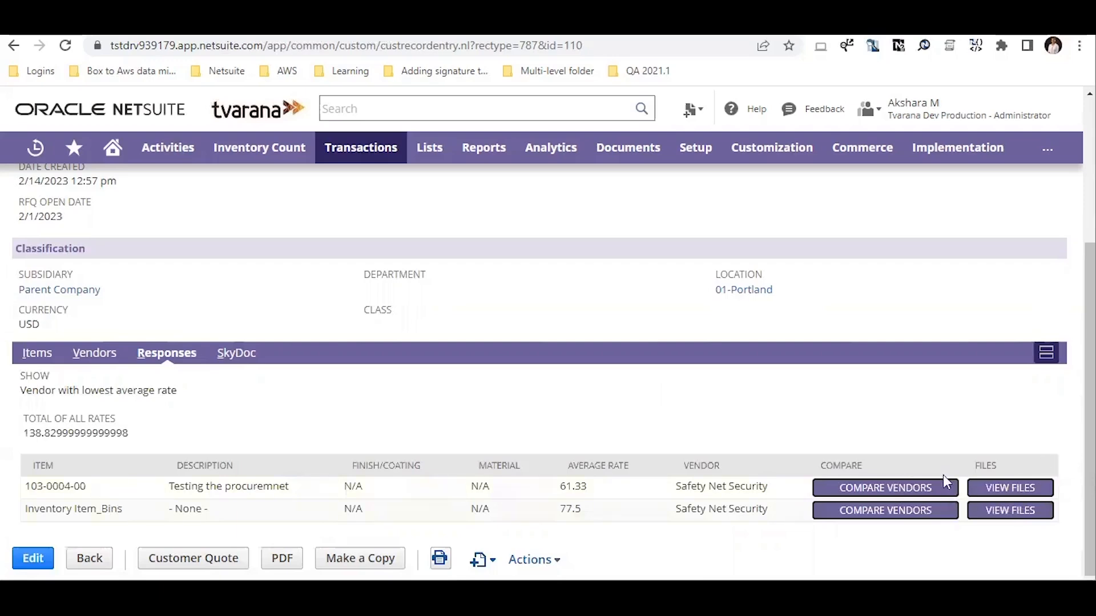
click(897, 492)
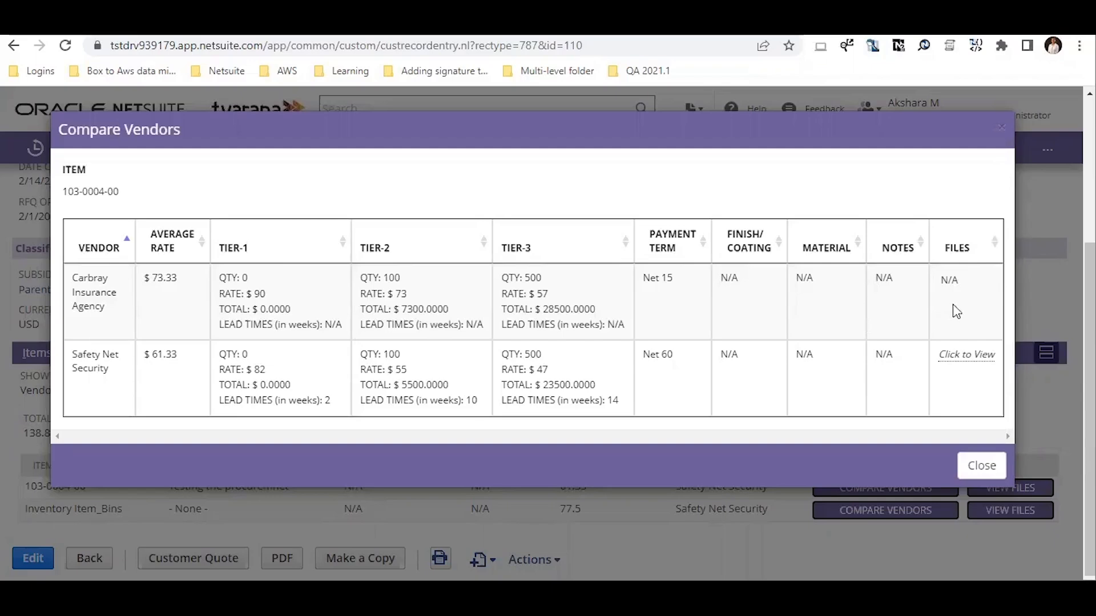
click(967, 356)
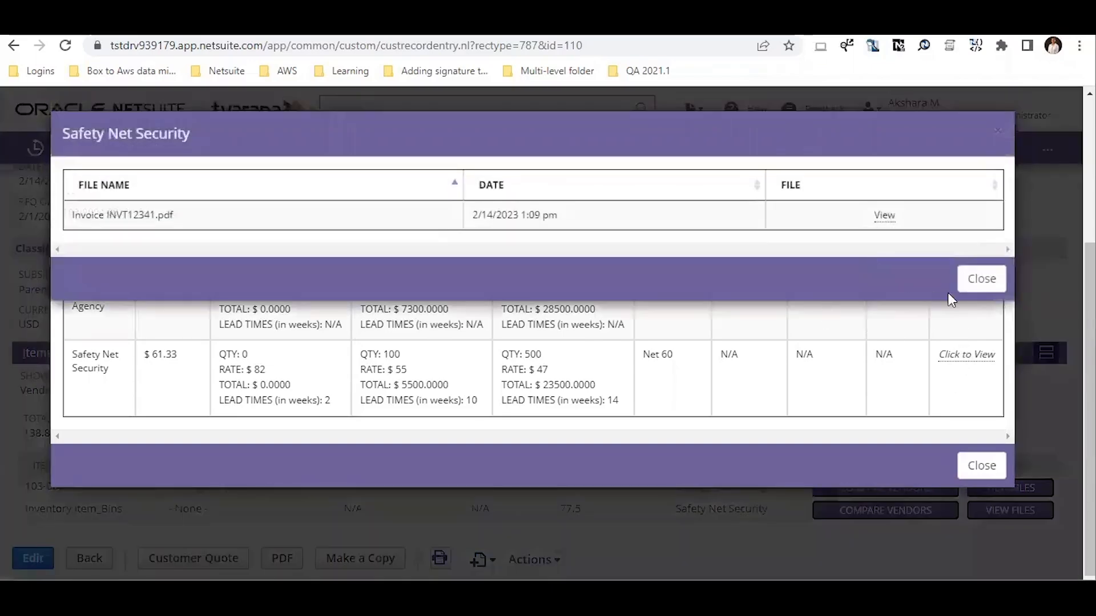
click(975, 276)
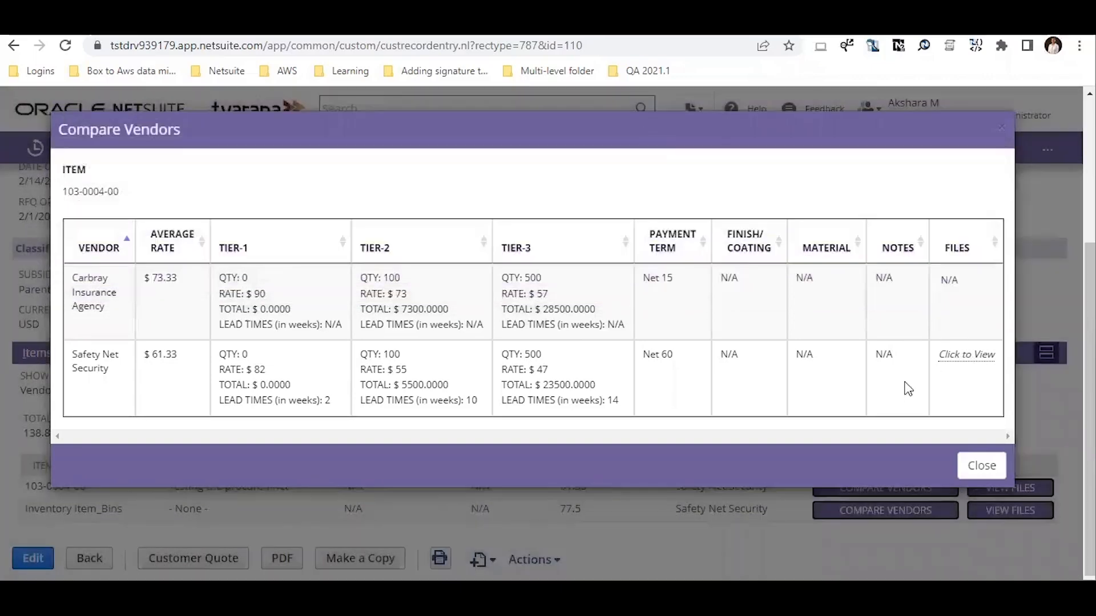
click(983, 465)
Step: Edit RFQ#112, award item 103-0004-00 to Carbray Insurance Agency and save the request for quote
click(33, 558)
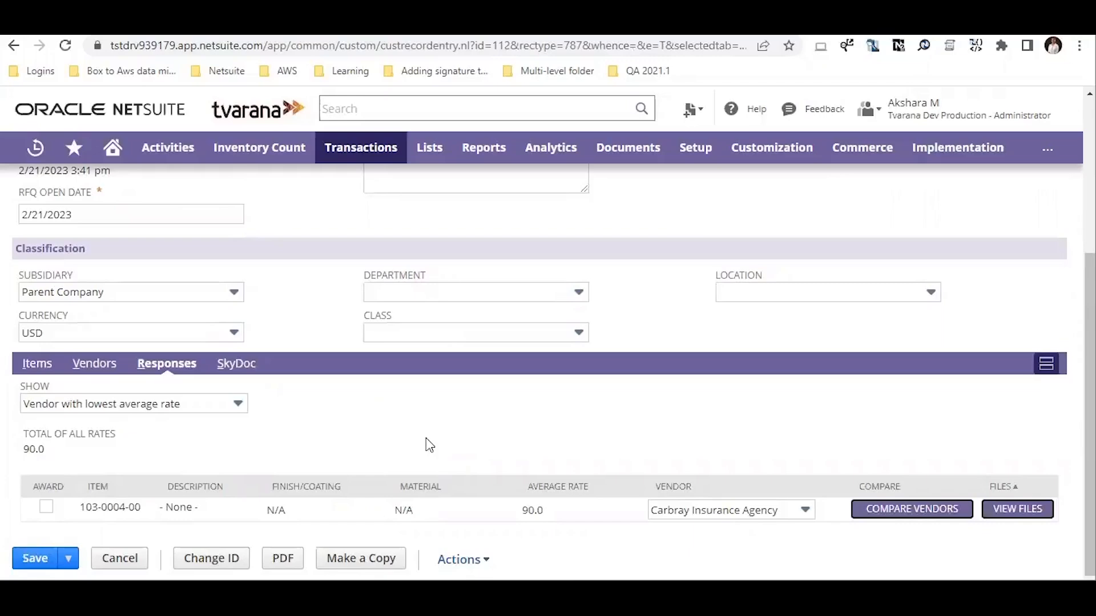
click(720, 517)
click(720, 516)
click(46, 507)
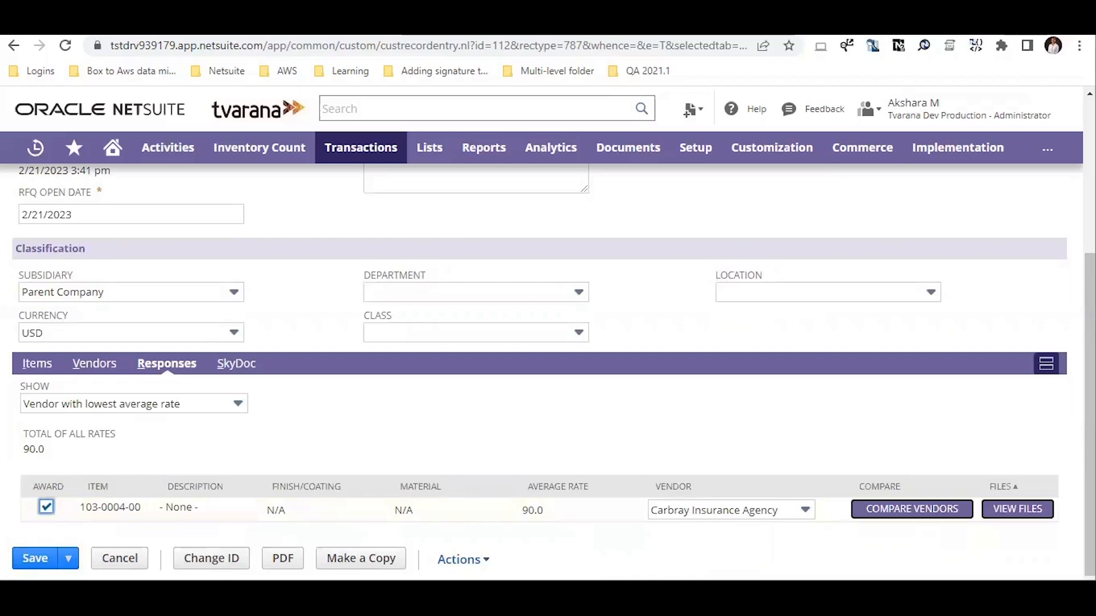
click(35, 558)
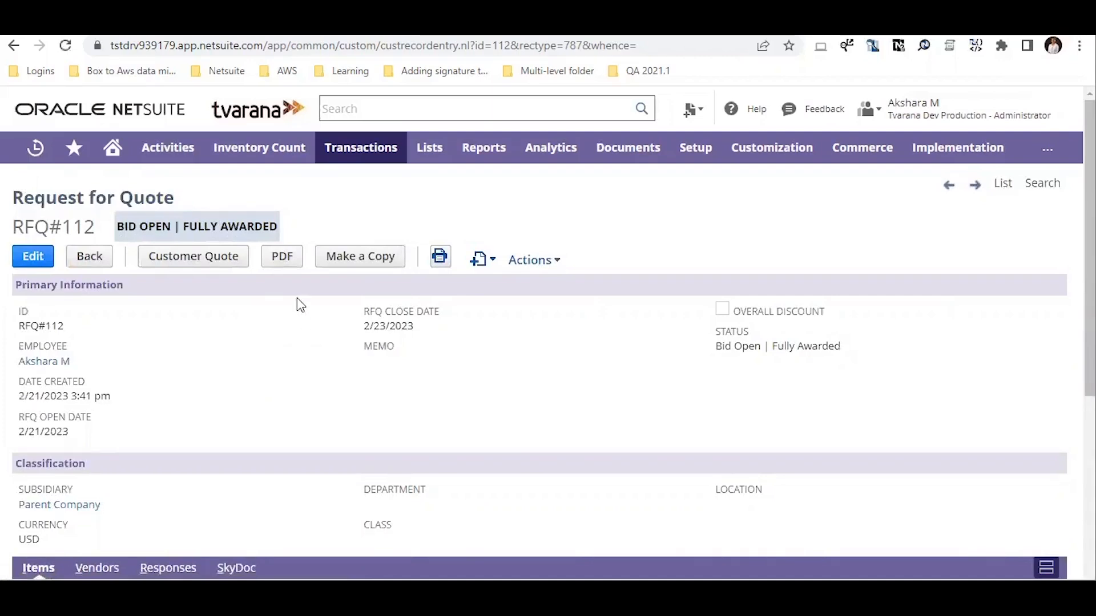
Step: Start a customer quote from RFQ#112 and select all three lines of item 103-0004-00
click(207, 260)
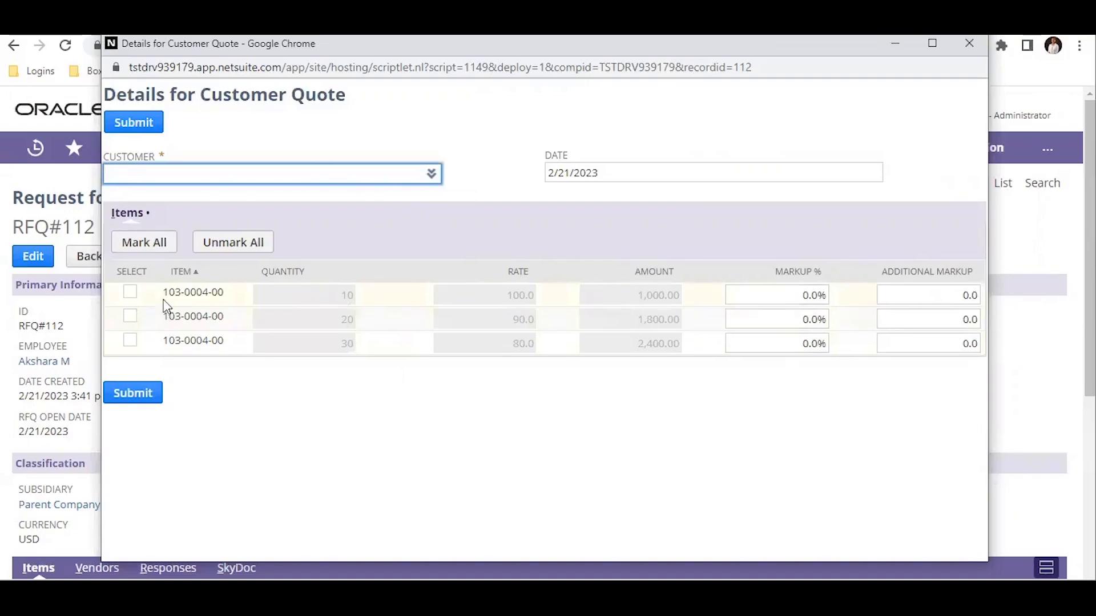
click(130, 292)
click(131, 317)
click(130, 341)
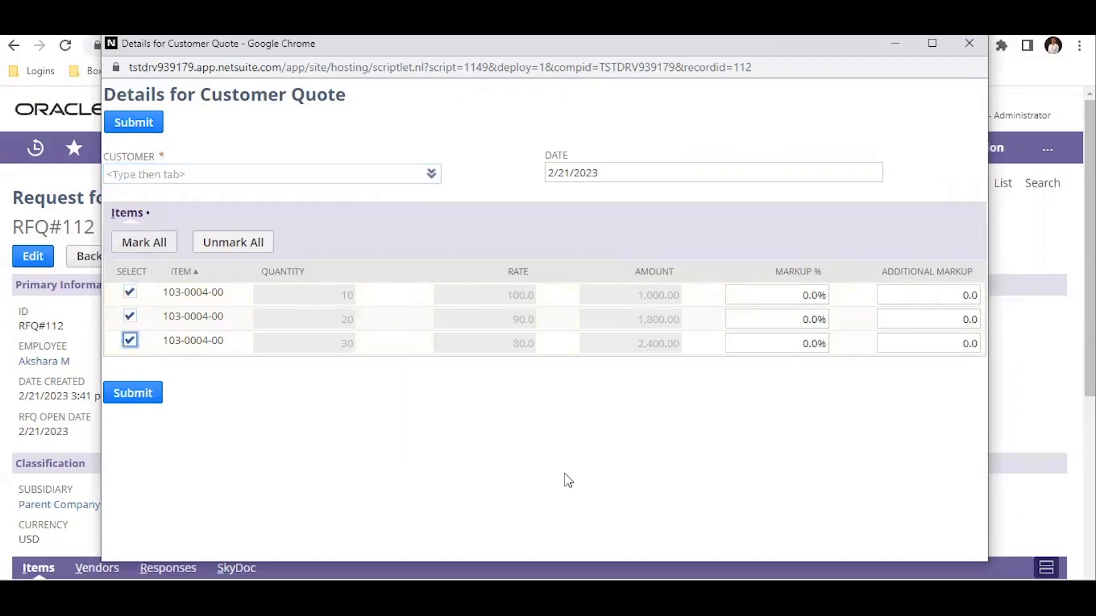
Step: Set the markup to 10% on the quantity 10 line and 20% on the quantity 30 line
click(782, 295)
text(1)
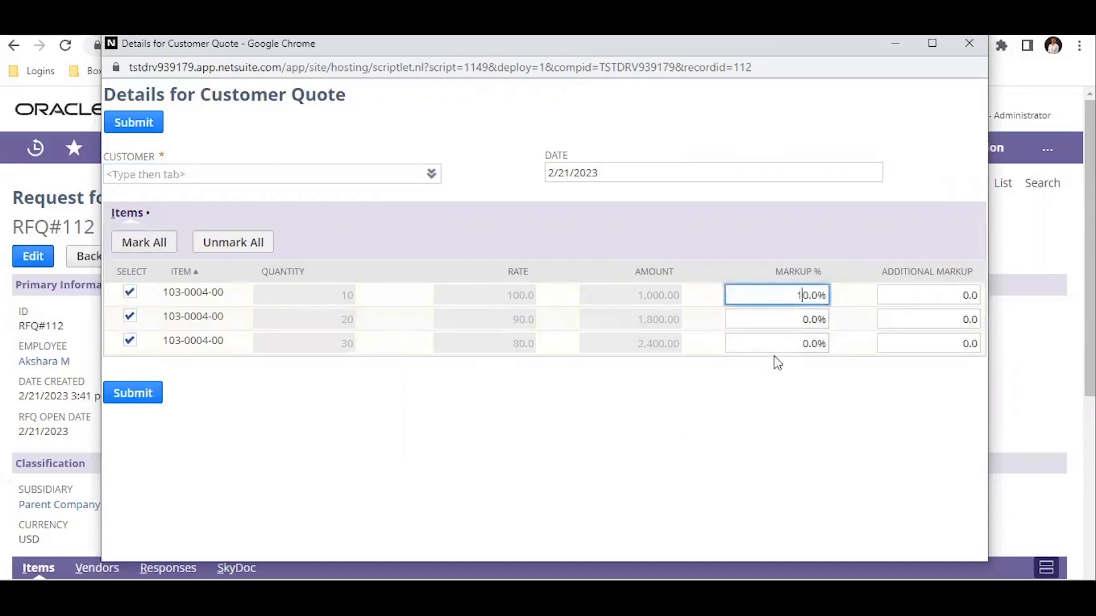
click(783, 342)
text(2)
click(796, 456)
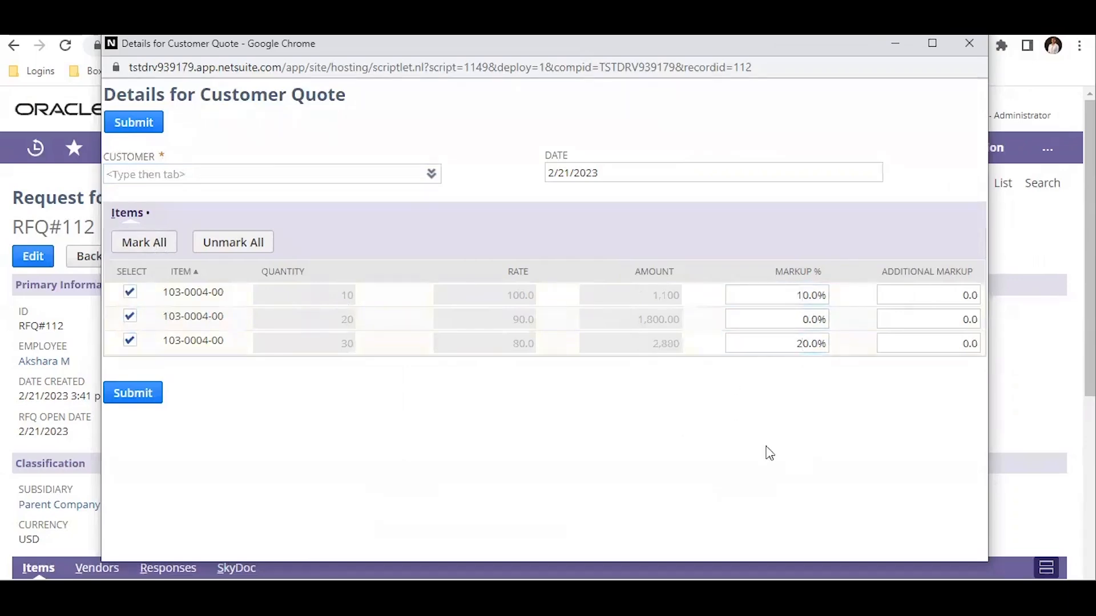
Step: Choose Ahonen Catering Group as the customer and submit the customer quote
click(303, 168)
text(Ahone)
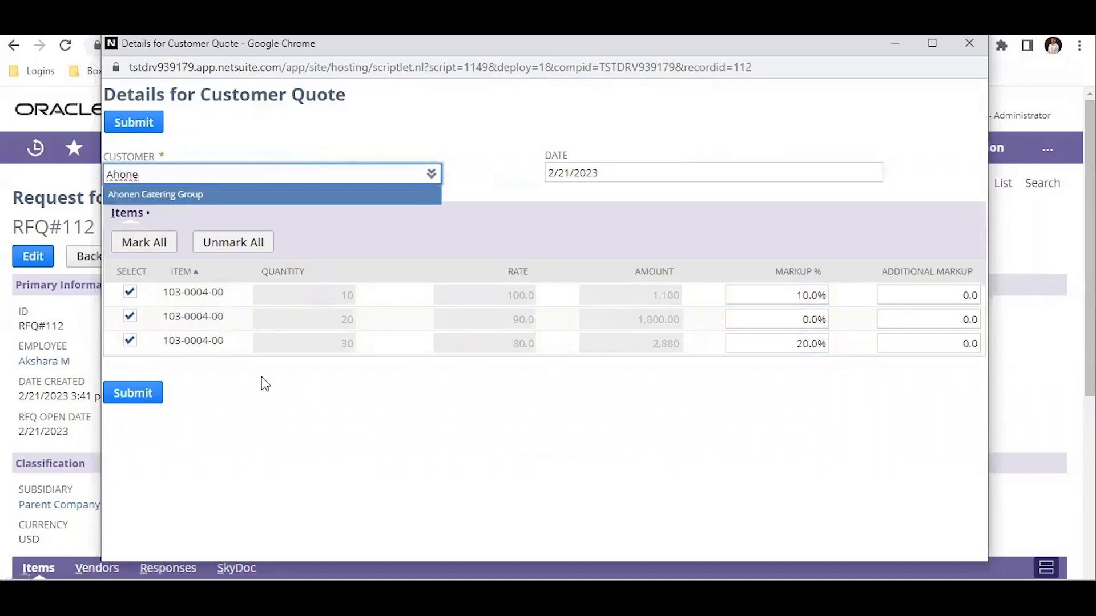
click(288, 196)
click(144, 123)
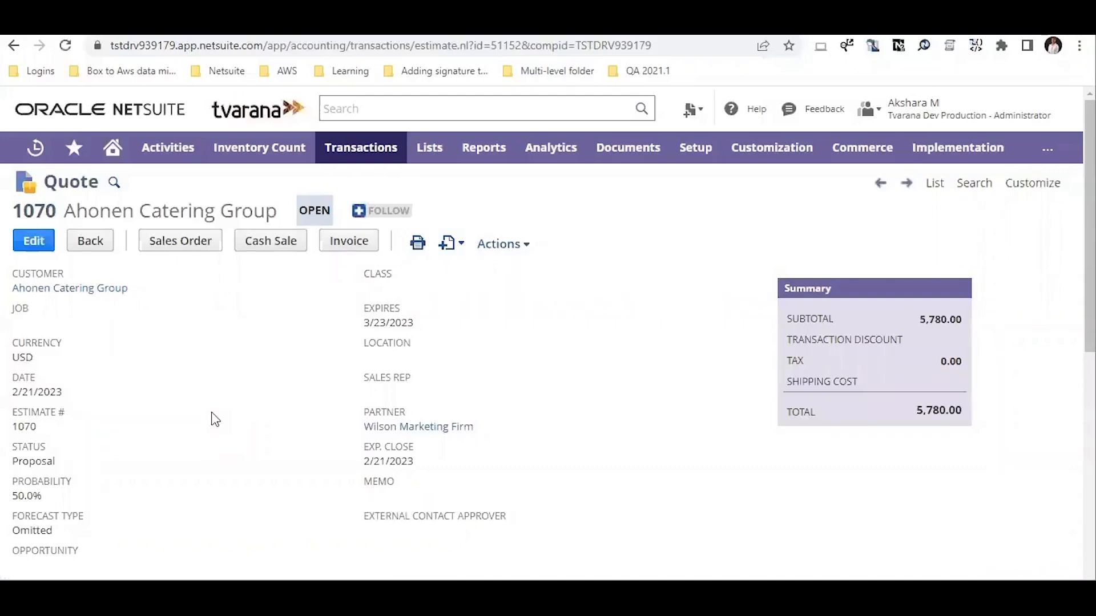
Step: Convert the customer quote into a sales order, accept the availability alert, review the item lines and save the order
click(180, 241)
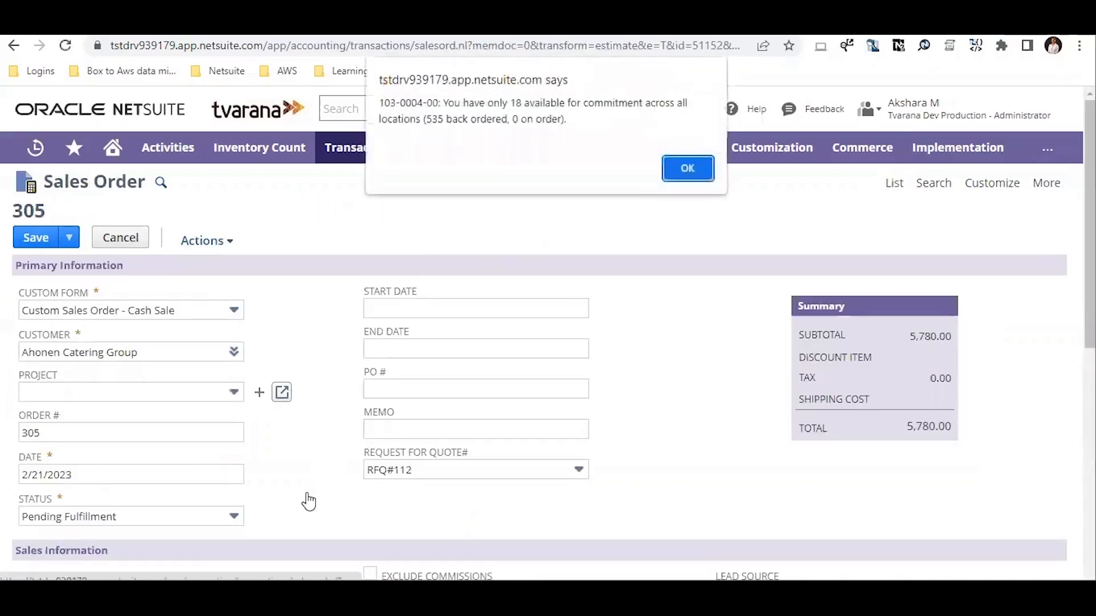
click(687, 168)
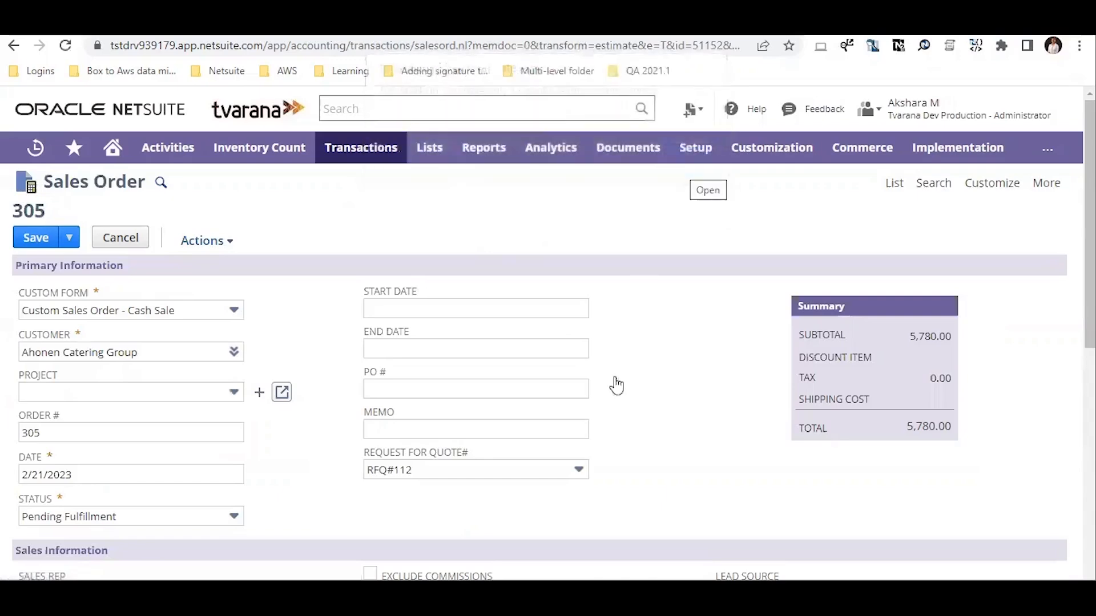
scroll(617, 399, down, 5)
scroll(599, 425, up, 3)
scroll(457, 440, down, 8)
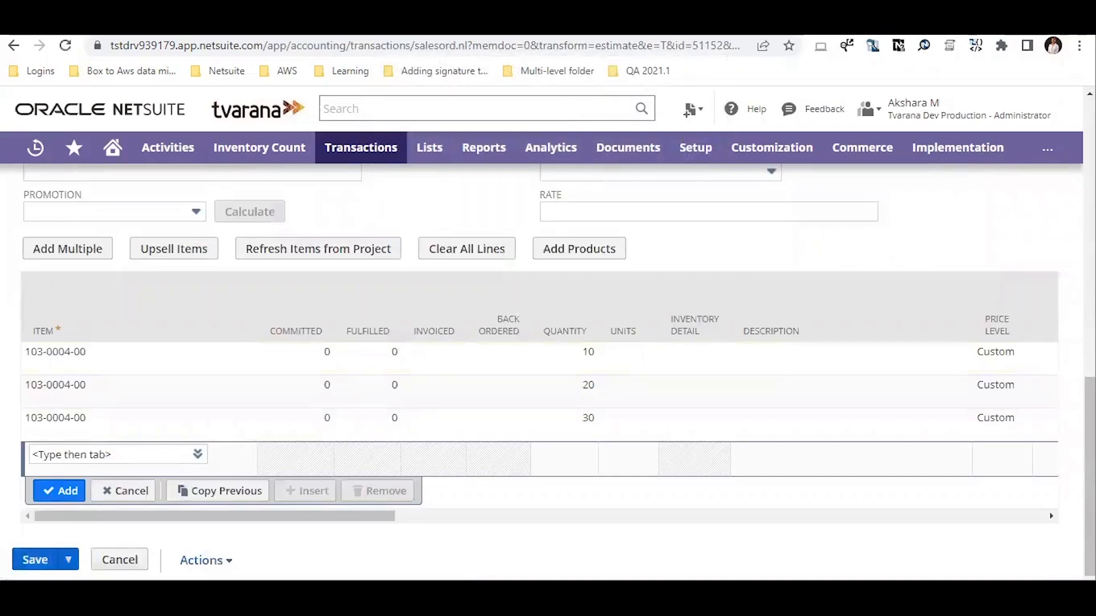
click(35, 559)
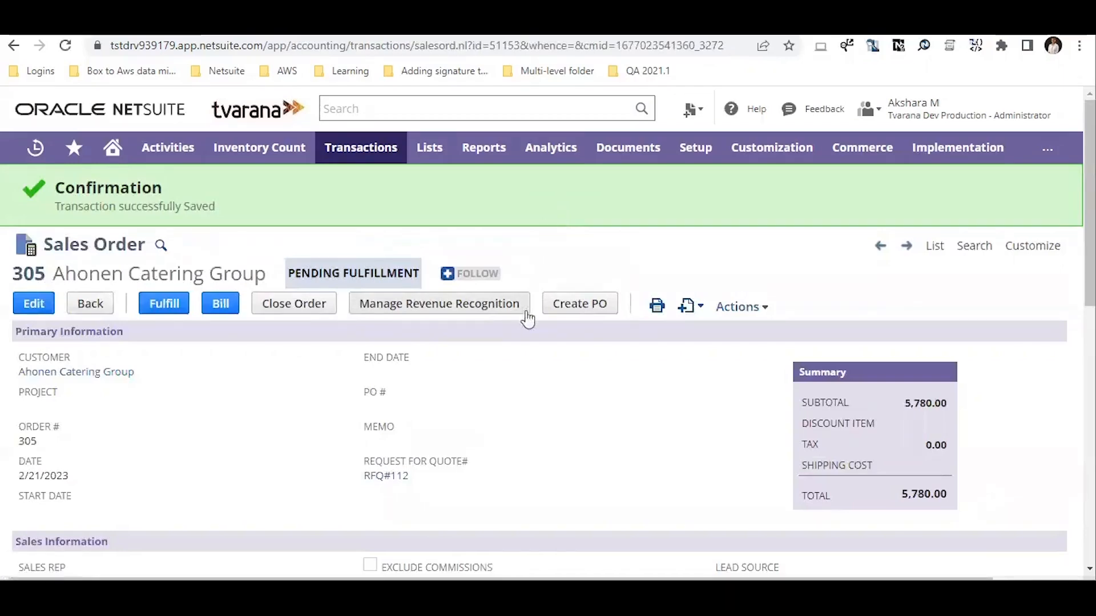
Step: Create the purchase order from the sales order and open the Carbray Insurance Agency purchase order for viewing
click(587, 312)
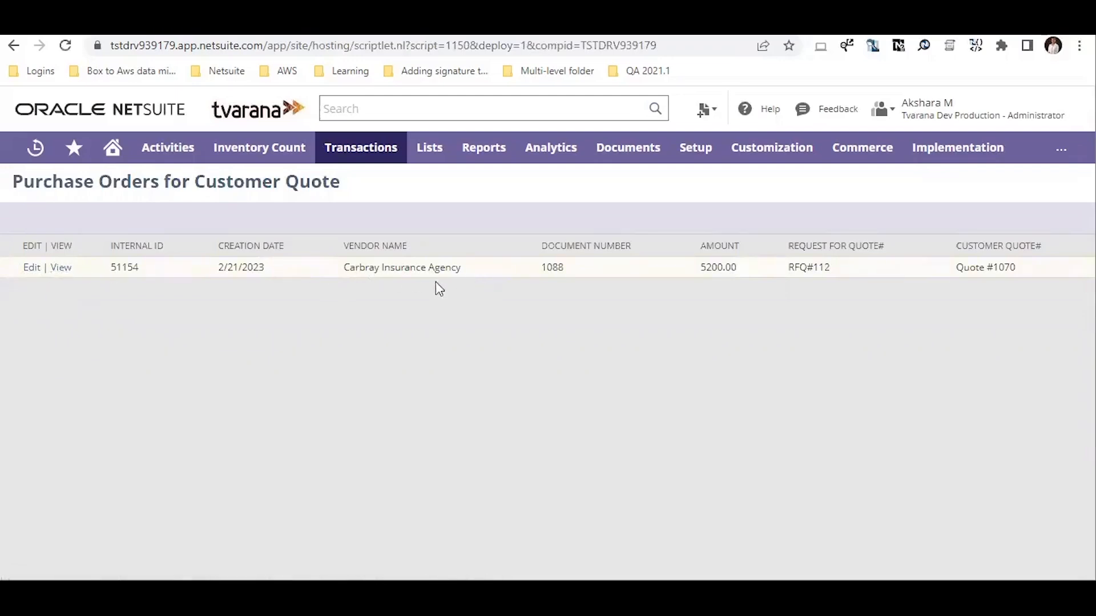
click(63, 270)
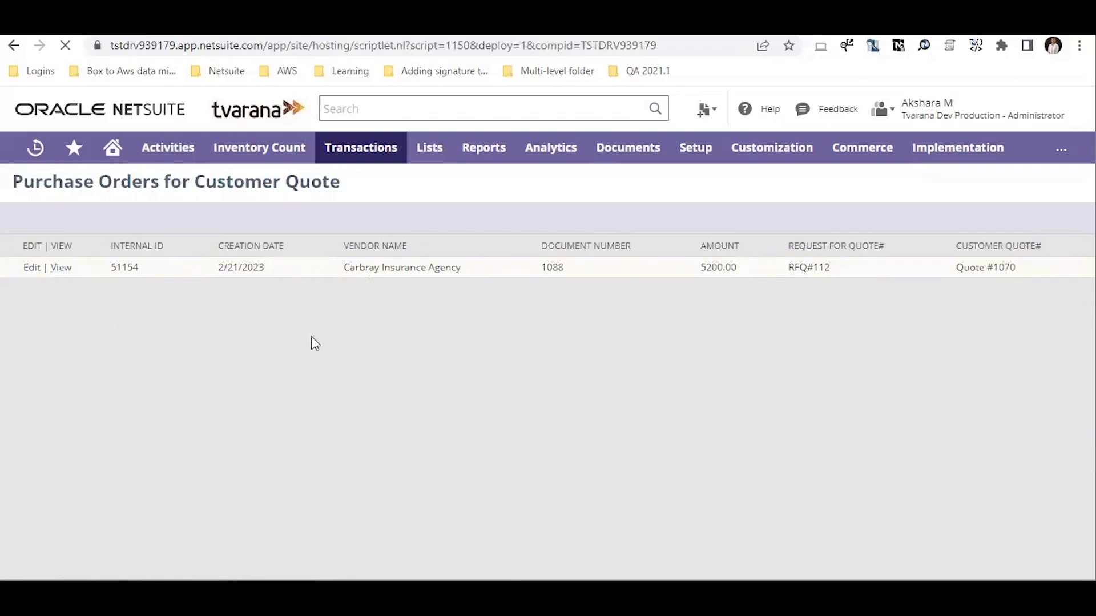